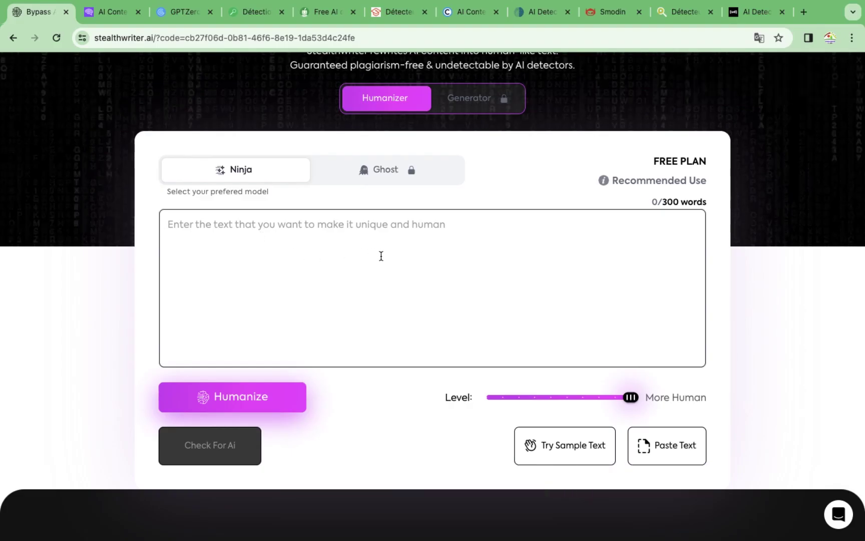
# Paste the original English seasons essay into StealthWriter's Humanizer input and check it for AI.
pyautogui.click(298, 243)
pyautogui.hotkey('ctrl', 'v')
pyautogui.scroll(10, 300, 243)
pyautogui.scroll(-1, 342, 303)
pyautogui.scroll(1, 336, 300)
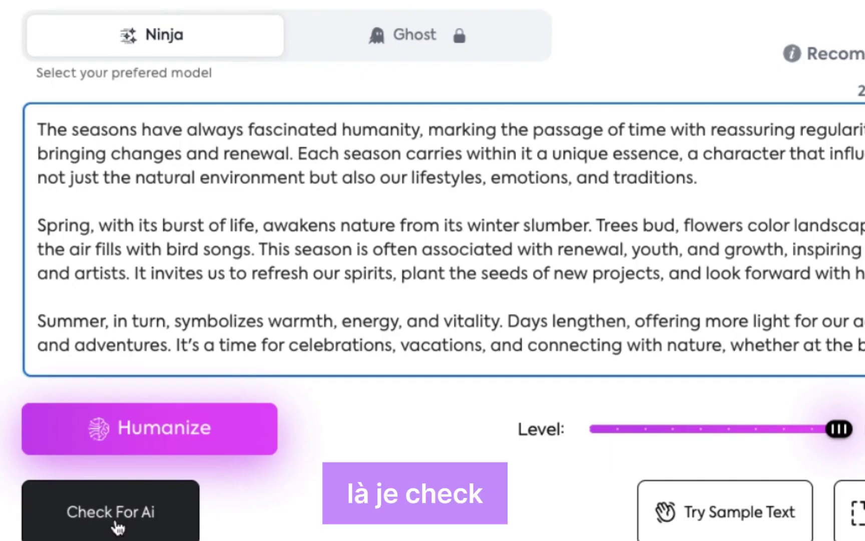
pyautogui.click(214, 451)
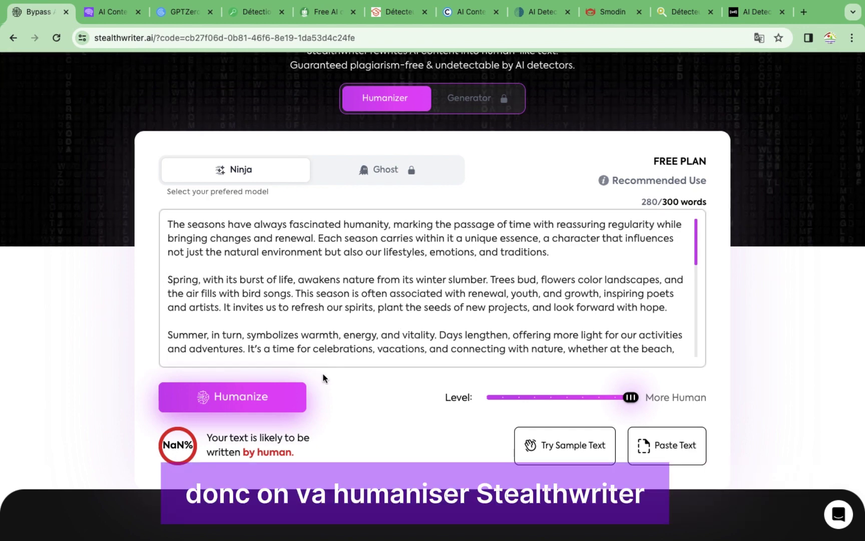
# Humanize the seasons essay with the Ninja model at the More Human level and copy the first rewritten draft.
pyautogui.scroll(-2, 378, 371)
pyautogui.scroll(1, 378, 370)
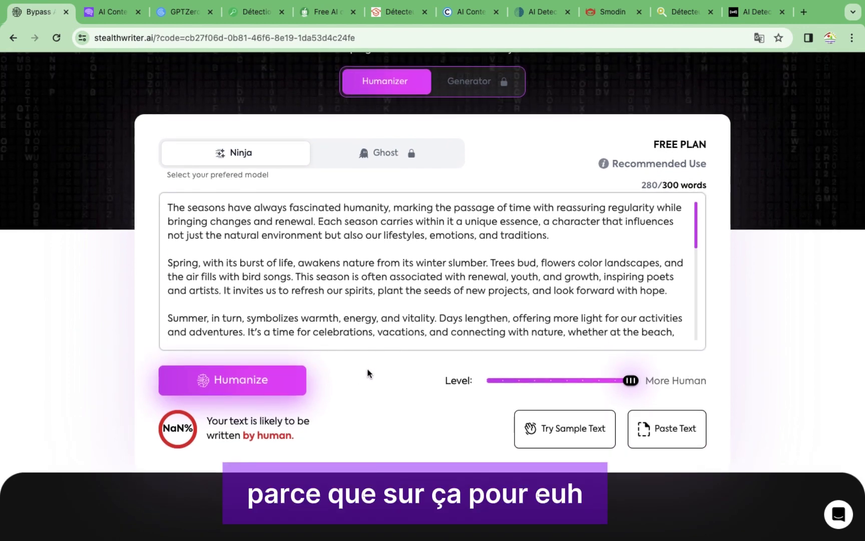
pyautogui.click(274, 386)
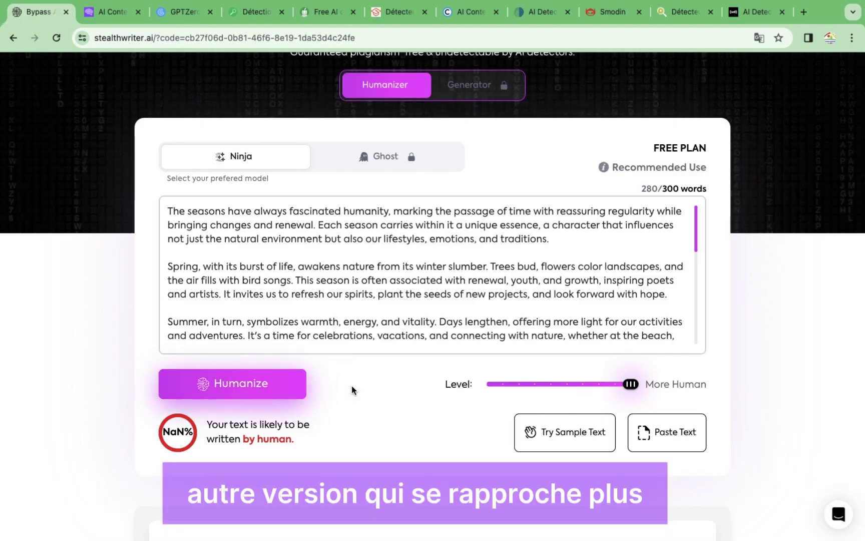
pyautogui.scroll(-6, 383, 452)
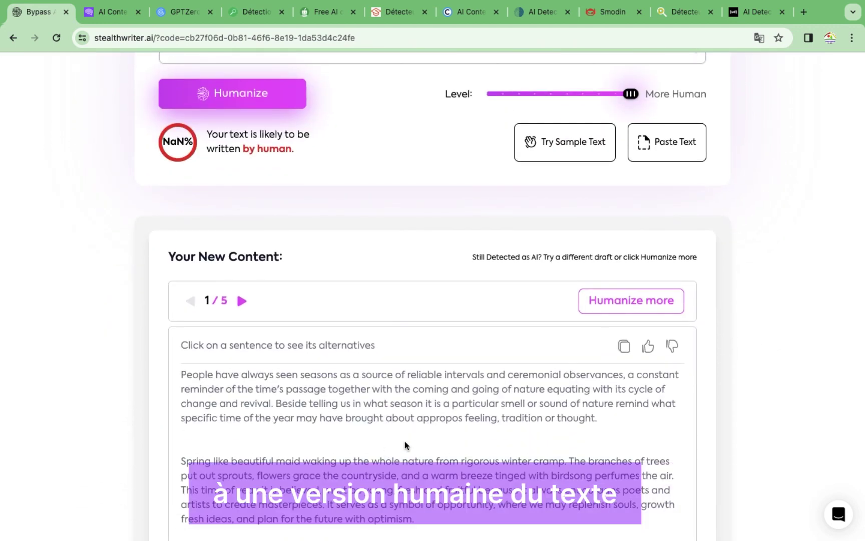
pyautogui.scroll(-6, 405, 465)
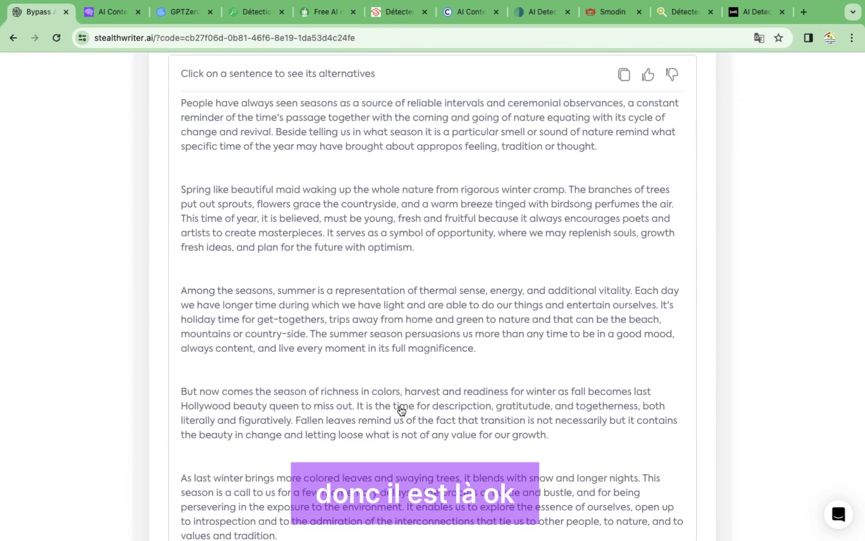
pyautogui.scroll(-2, 400, 411)
pyautogui.scroll(6, 400, 410)
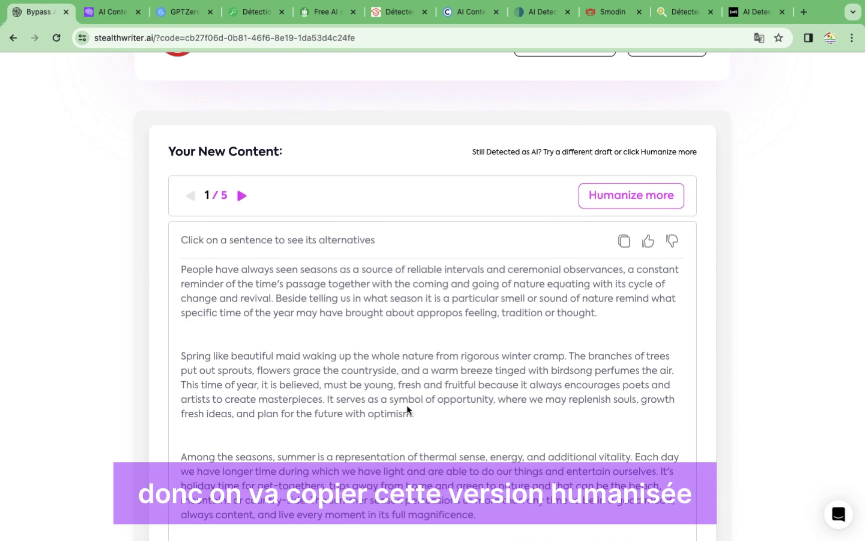
pyautogui.click(625, 242)
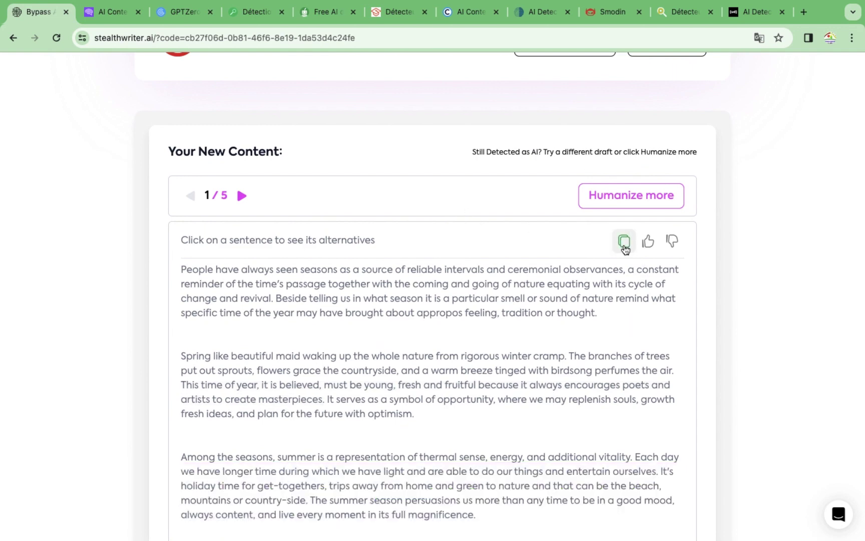
pyautogui.click(844, 76)
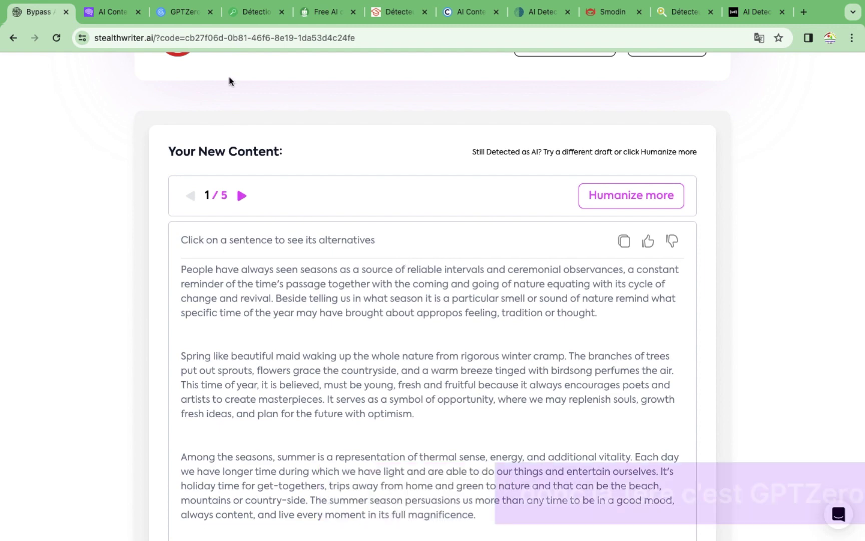
# Switch to GPTZero, clear the previous French text and reload the page to start a fresh scan.
pyautogui.click(180, 12)
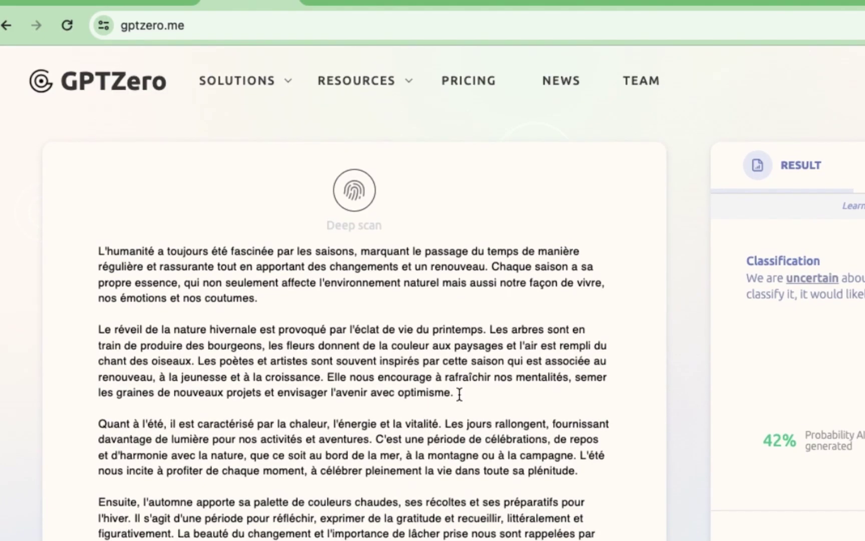
pyautogui.press('super+a')
pyautogui.press('BackSpace')
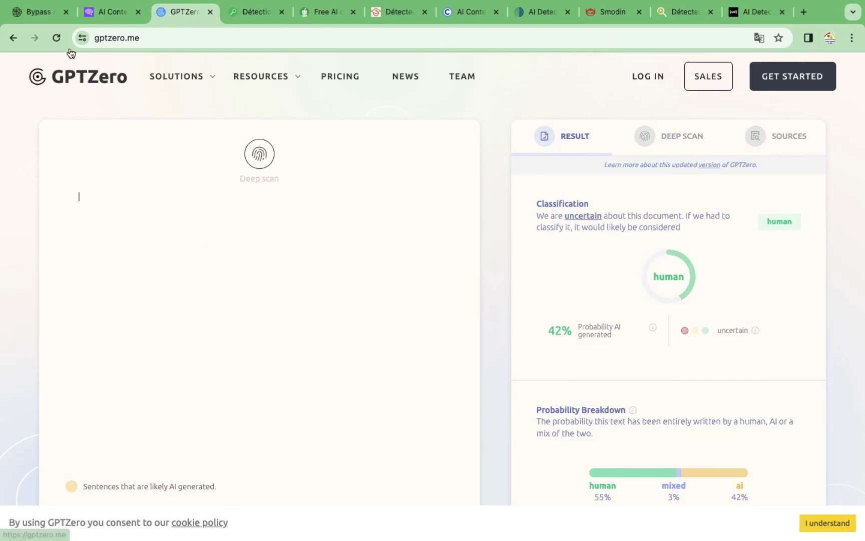
pyautogui.click(56, 38)
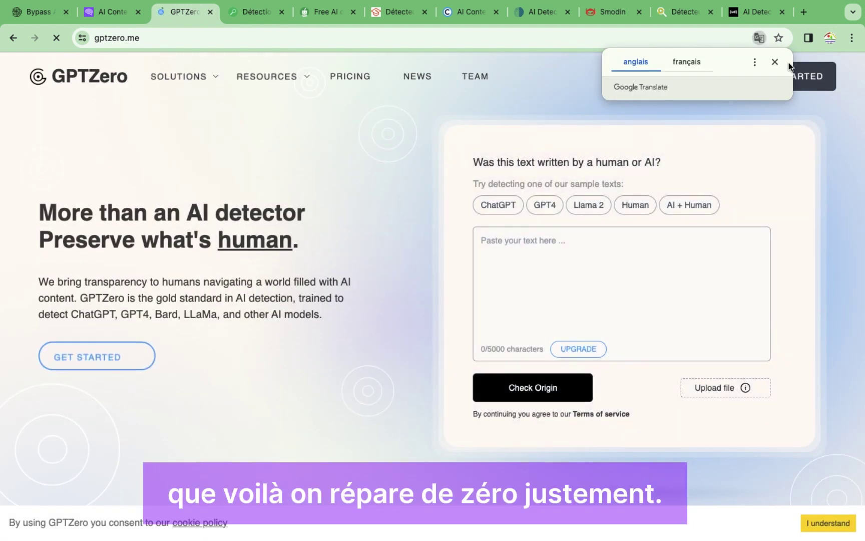
pyautogui.click(774, 61)
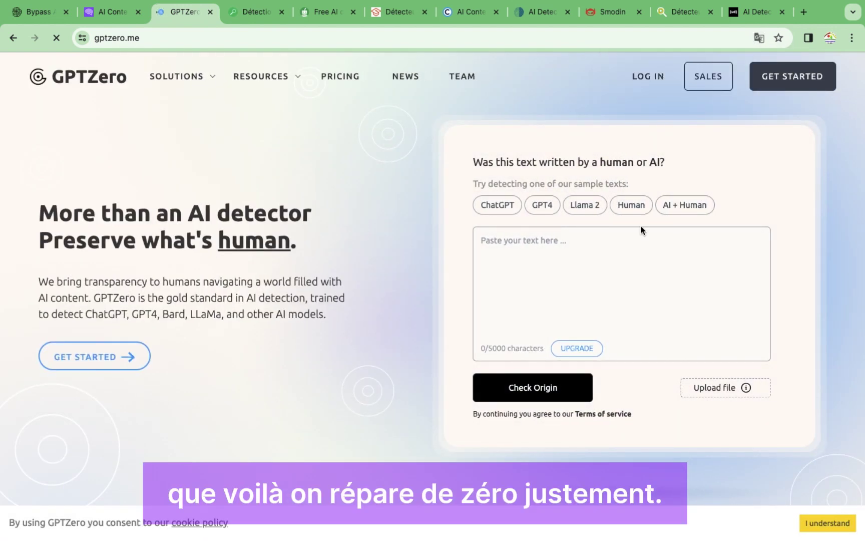
# Paste the humanized draft into GPTZero, check its origin and review the classification and probability breakdown.
pyautogui.click(519, 256)
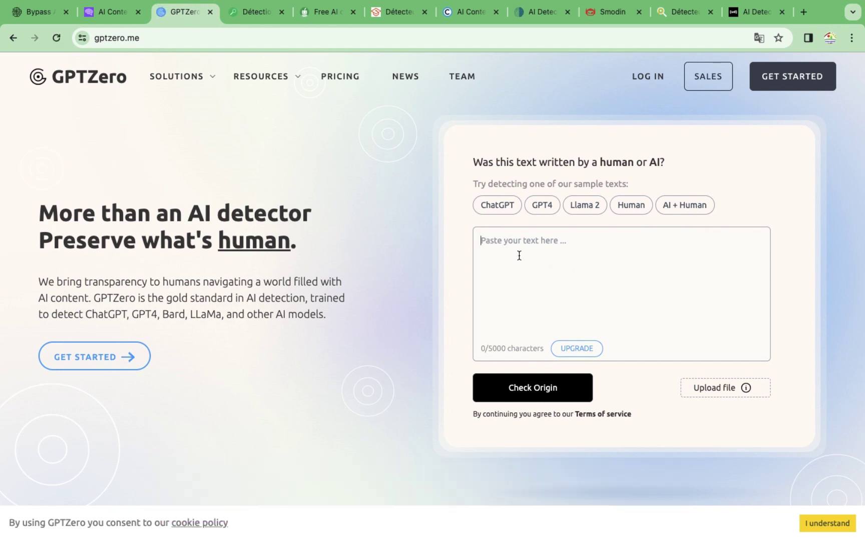
pyautogui.press('super+v')
pyautogui.scroll(10, 573, 271)
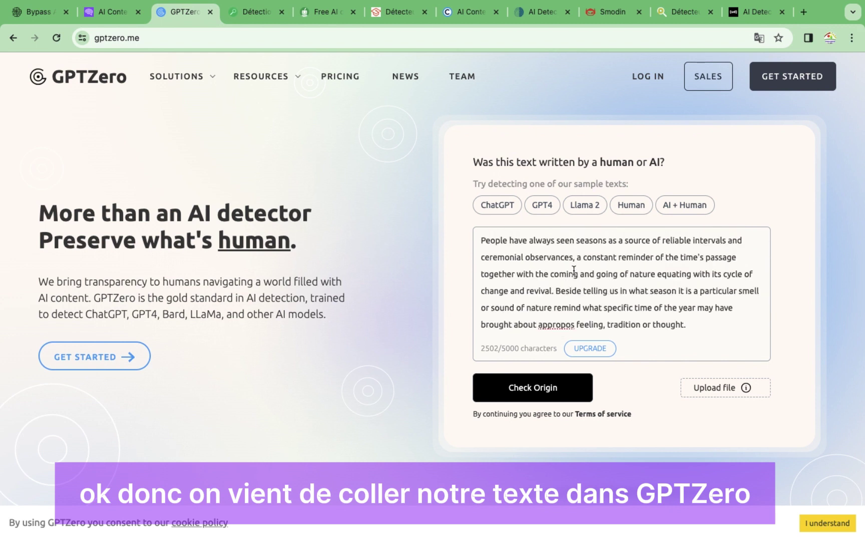
pyautogui.click(527, 389)
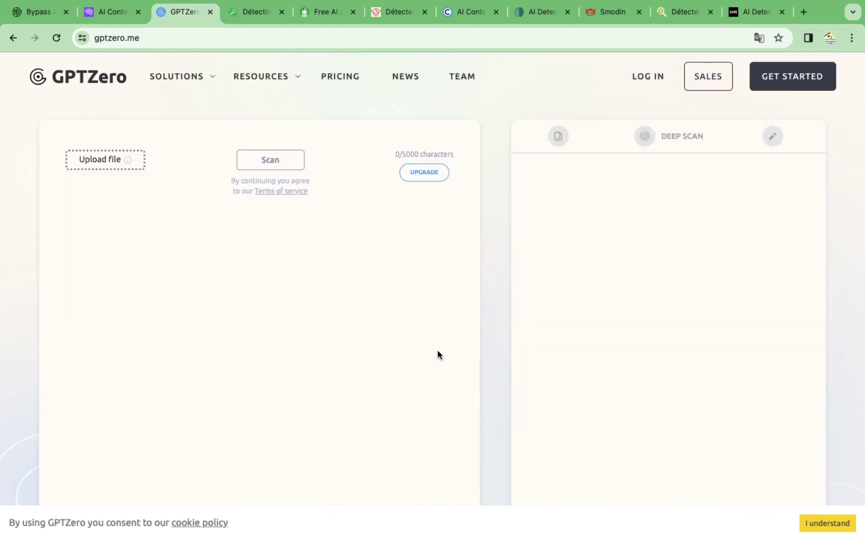
pyautogui.scroll(-3, 554, 326)
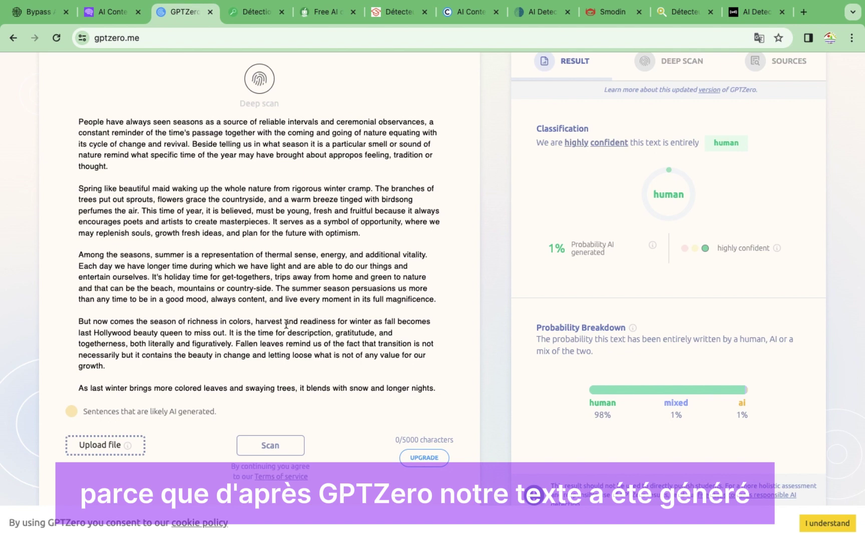
pyautogui.scroll(2, 620, 229)
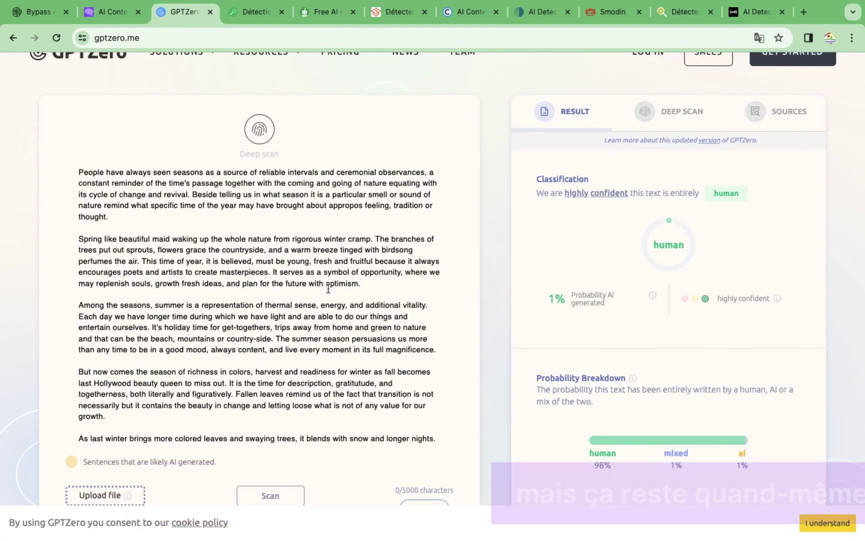
pyautogui.scroll(-4, 320, 323)
pyautogui.scroll(-3, 320, 322)
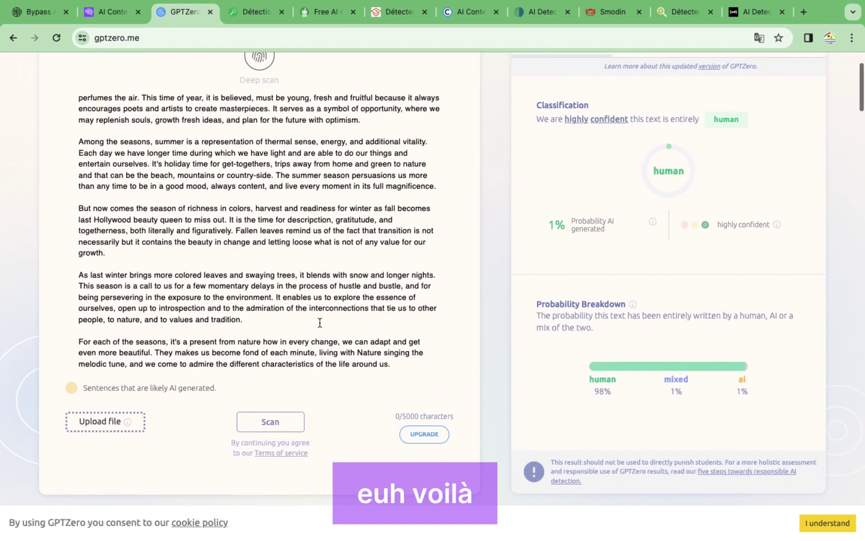
pyautogui.scroll(4, 319, 322)
pyautogui.scroll(2, 380, 266)
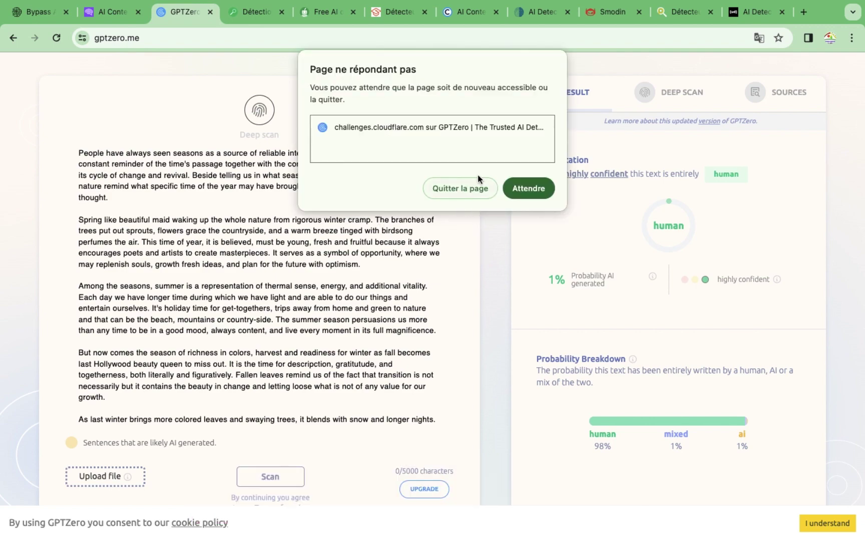
# Copy the original seasons essay from StealthWriter and paste it into the Detecting-AI text field.
pyautogui.click(257, 11)
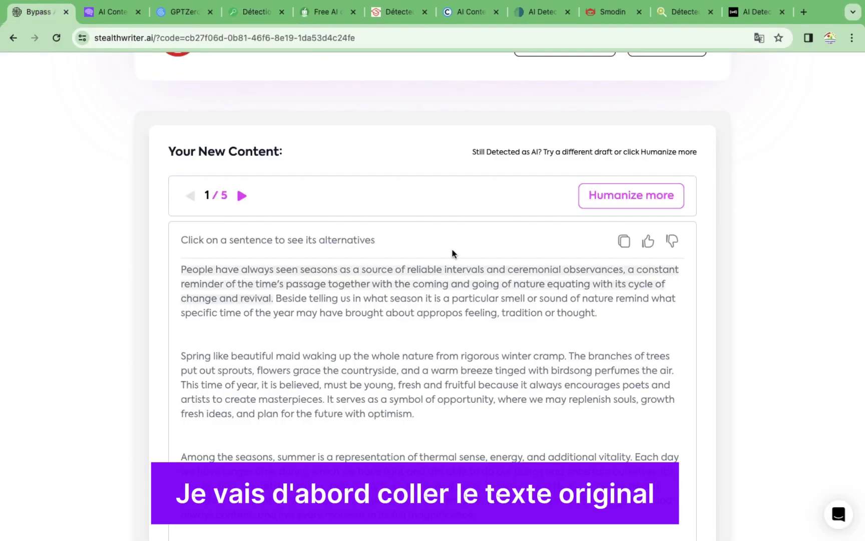
pyautogui.scroll(7, 450, 208)
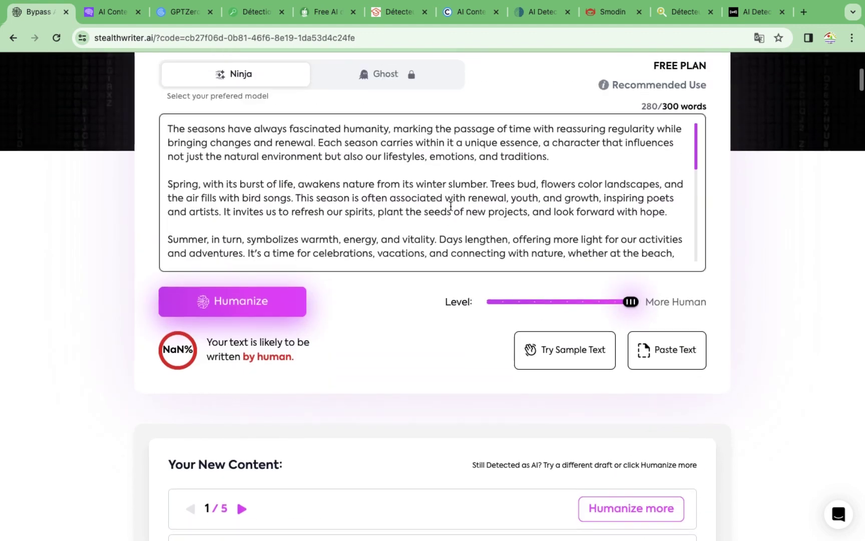
pyautogui.press('super+a')
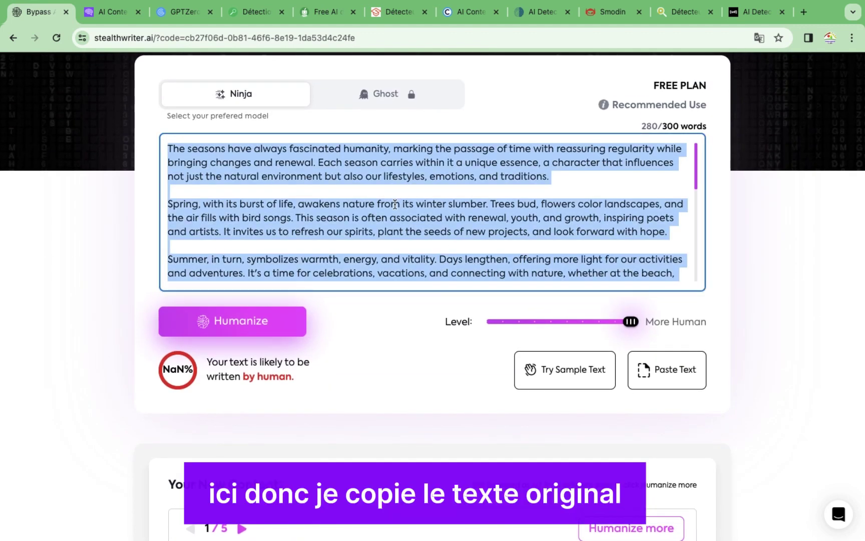
pyautogui.click(253, 12)
pyautogui.press('super+v')
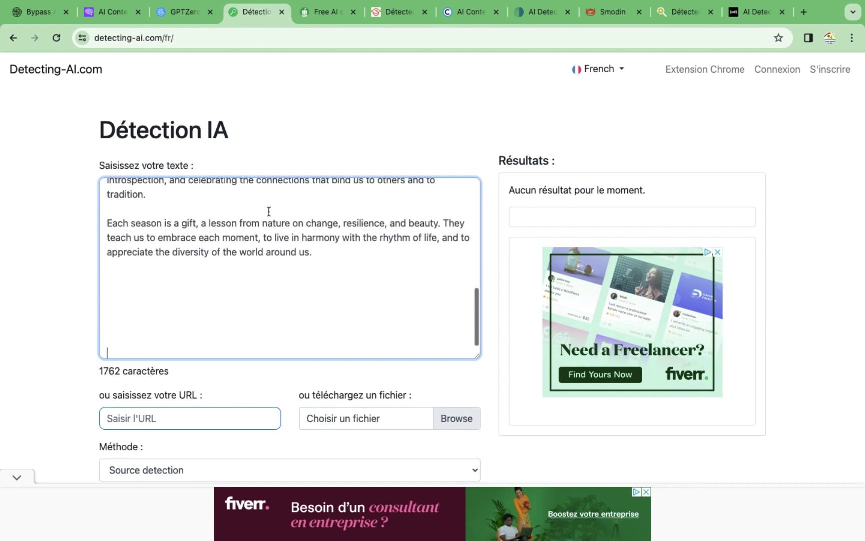
pyautogui.scroll(10, 278, 276)
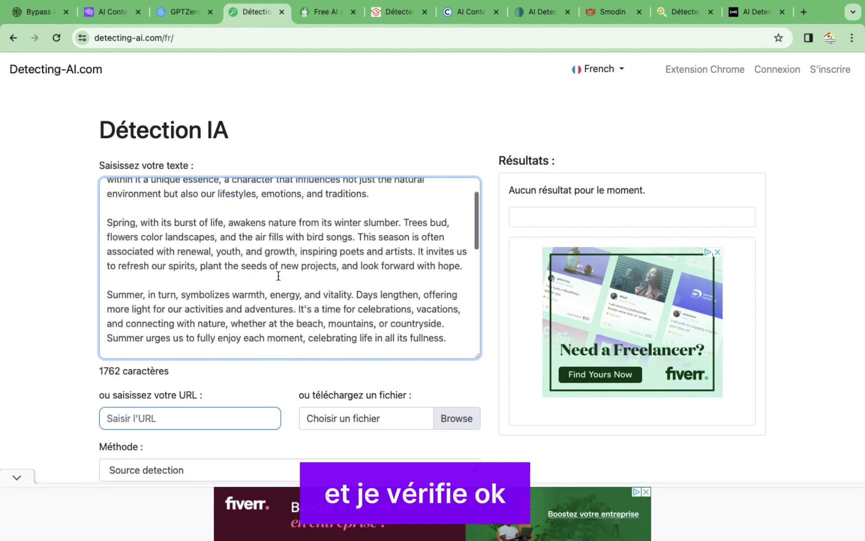
# Run source detection on the original essay in Detecting-AI and review the author probabilities.
pyautogui.scroll(-10, 279, 72)
pyautogui.click(279, 67)
pyautogui.scroll(8, 250, 110)
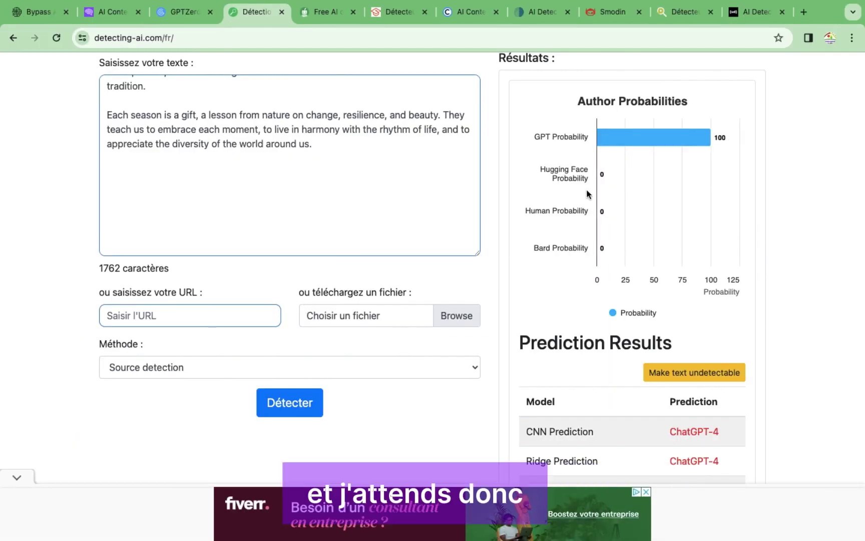
pyautogui.moveTo(628, 139)
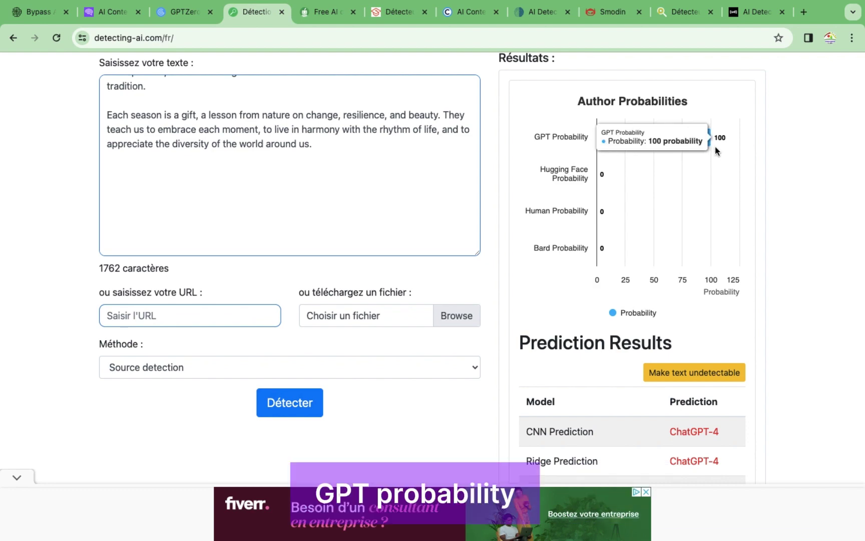
pyautogui.scroll(5, 355, 206)
pyautogui.scroll(5, 354, 207)
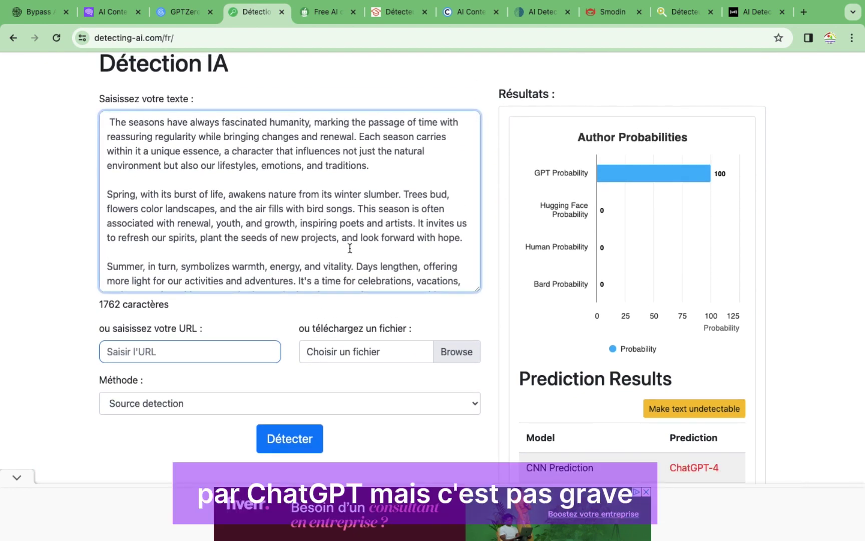
# Clear the original essay from Detecting-AI and copy the first humanized draft again from StealthWriter.
pyautogui.press('super+a')
pyautogui.press('BackSpace')
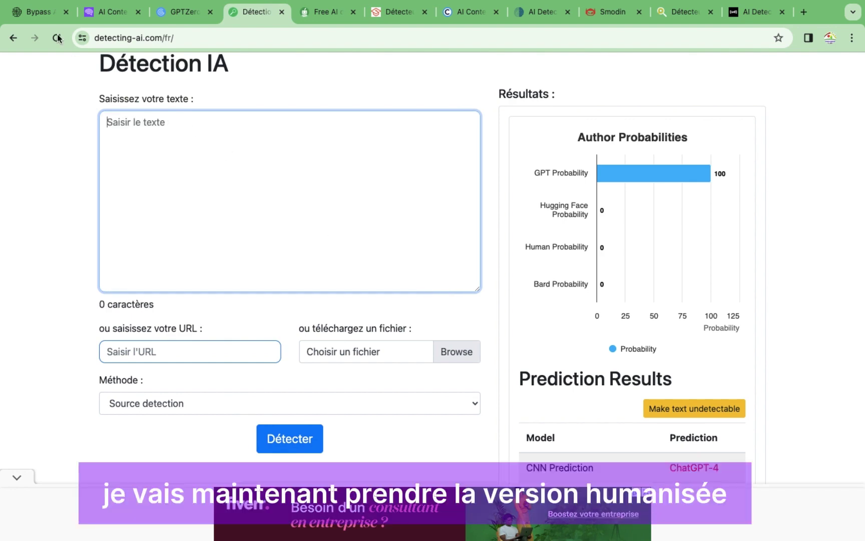
pyautogui.click(45, 13)
pyautogui.scroll(-5, 415, 424)
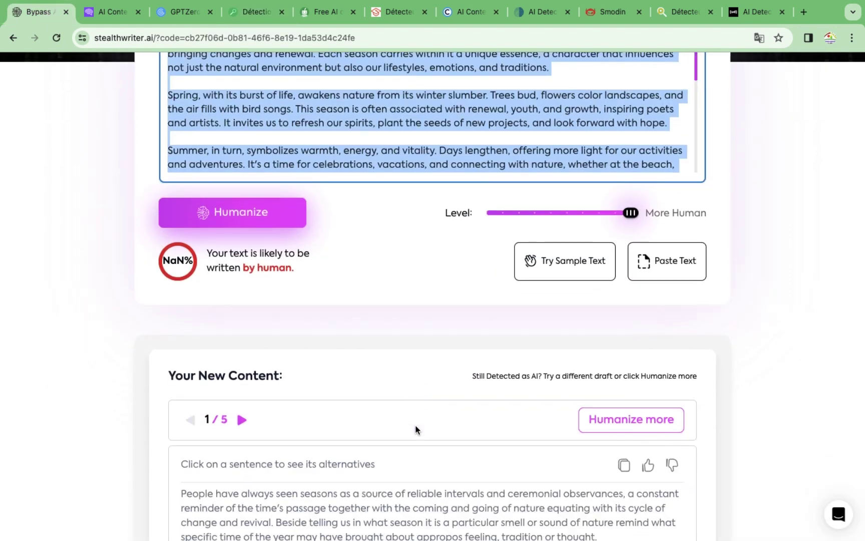
pyautogui.click(624, 302)
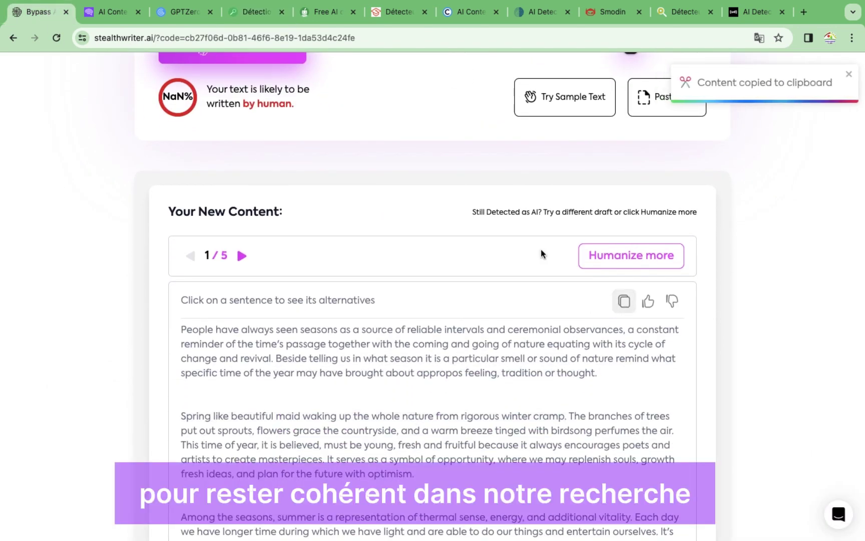
pyautogui.click(844, 74)
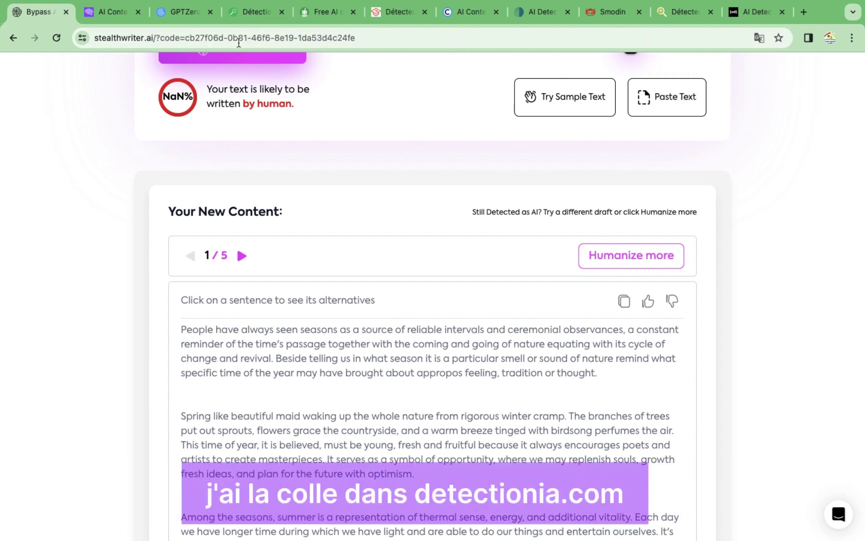
# Paste the humanized draft into the Detecting-AI text field for source detection.
pyautogui.click(256, 11)
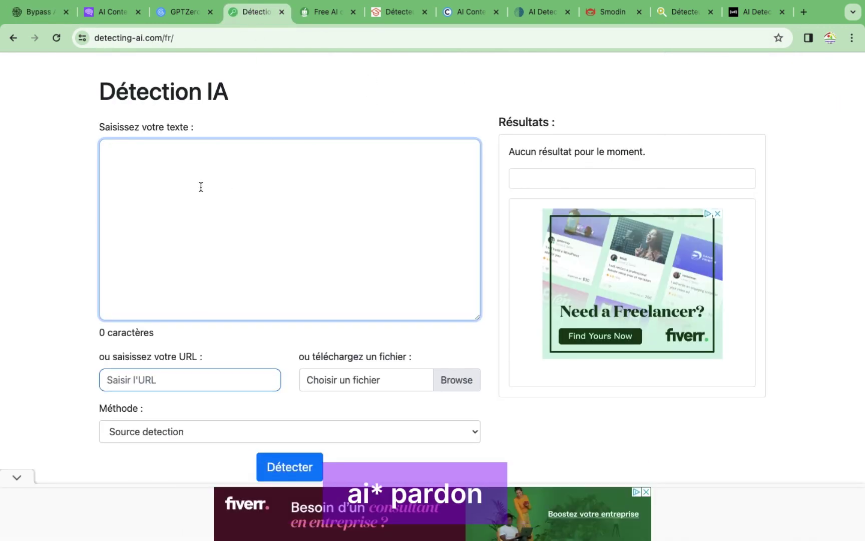
pyautogui.press('super+v')
pyautogui.scroll(15, 285, 228)
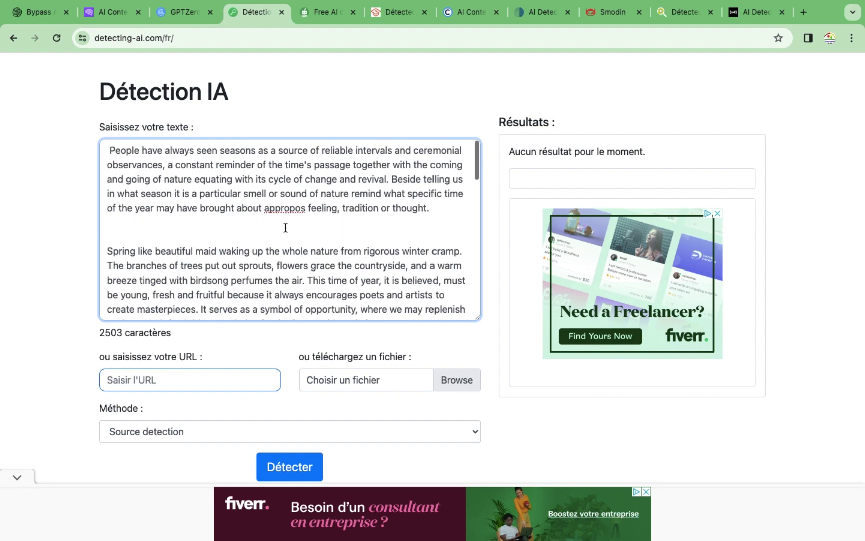
pyautogui.scroll(-5, 331, 284)
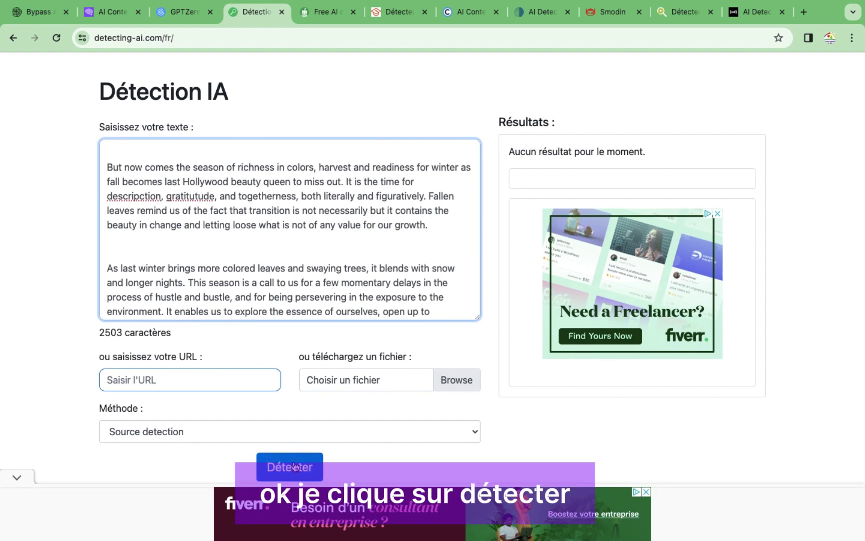
# Set the detection method to Détection avancée and run it on the humanized draft in Detecting-AI.
pyautogui.click(458, 435)
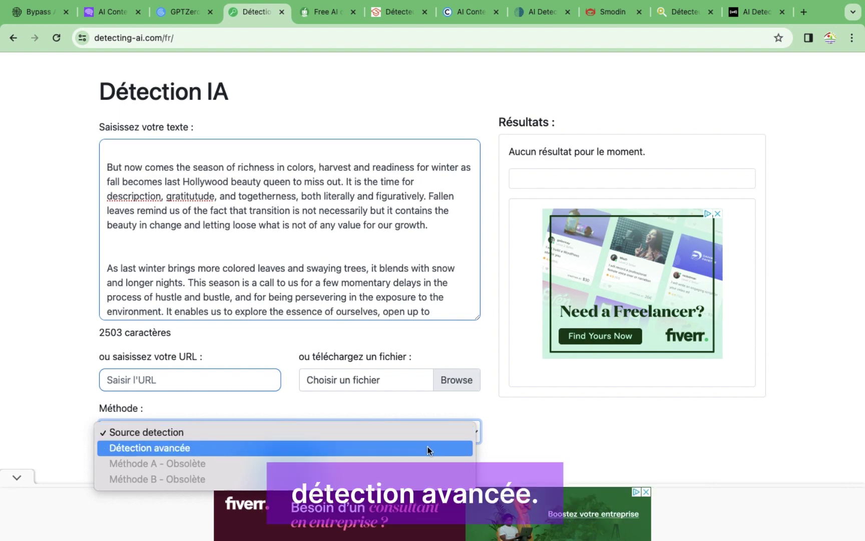
pyautogui.click(428, 448)
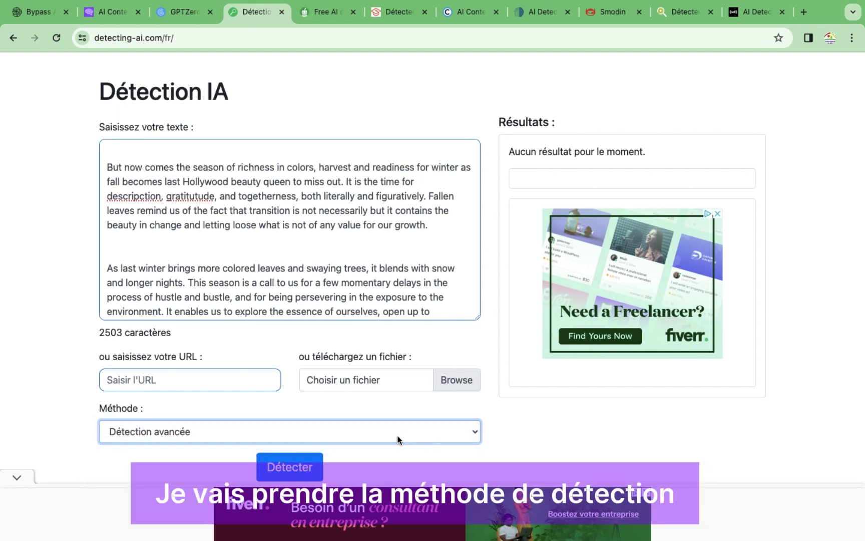
pyautogui.scroll(2, 400, 436)
pyautogui.scroll(-5, 384, 289)
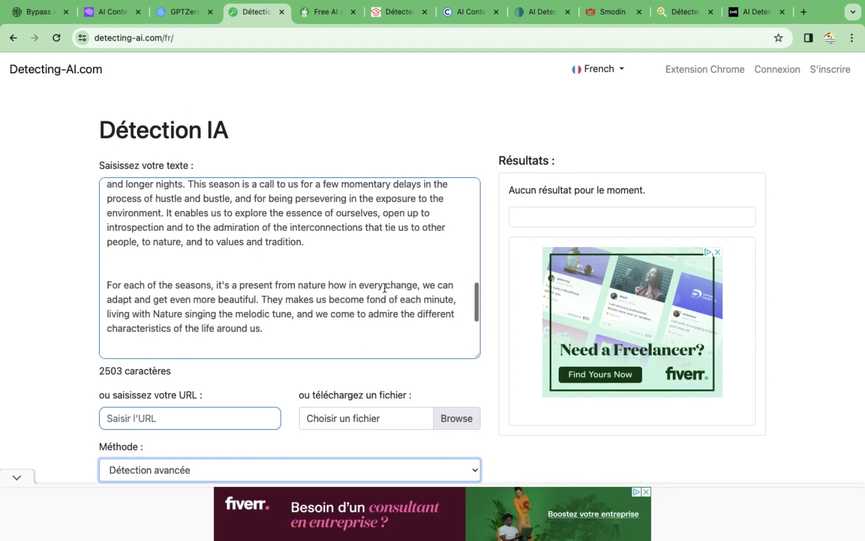
pyautogui.scroll(5, 382, 287)
pyautogui.scroll(-4, 375, 306)
pyautogui.scroll(-5, 368, 322)
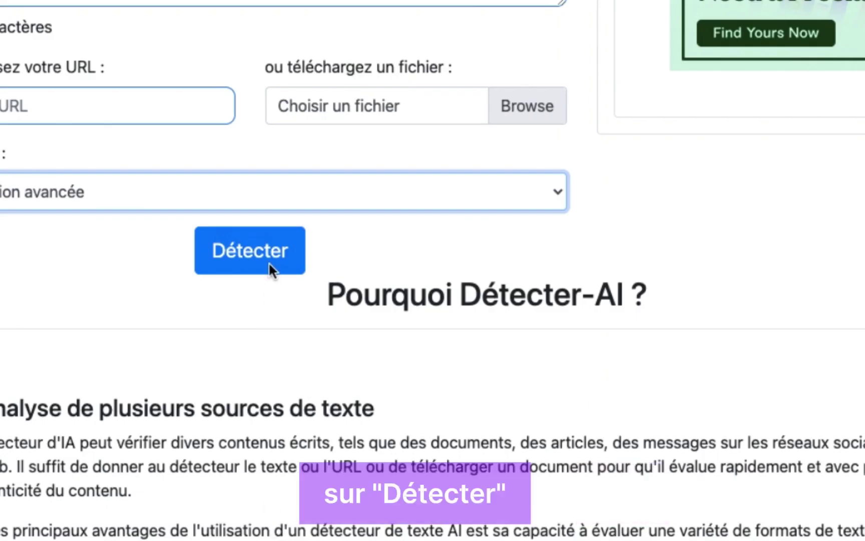
pyautogui.click(290, 260)
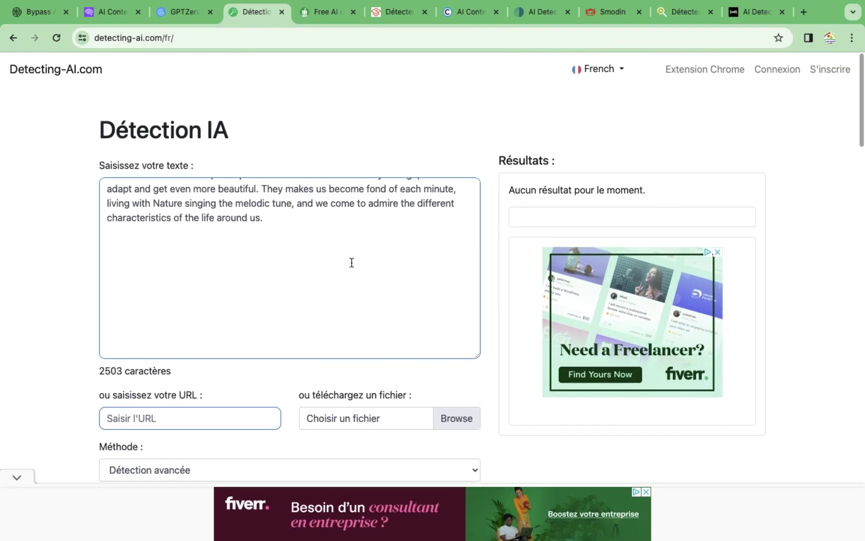
pyautogui.scroll(10, 350, 250)
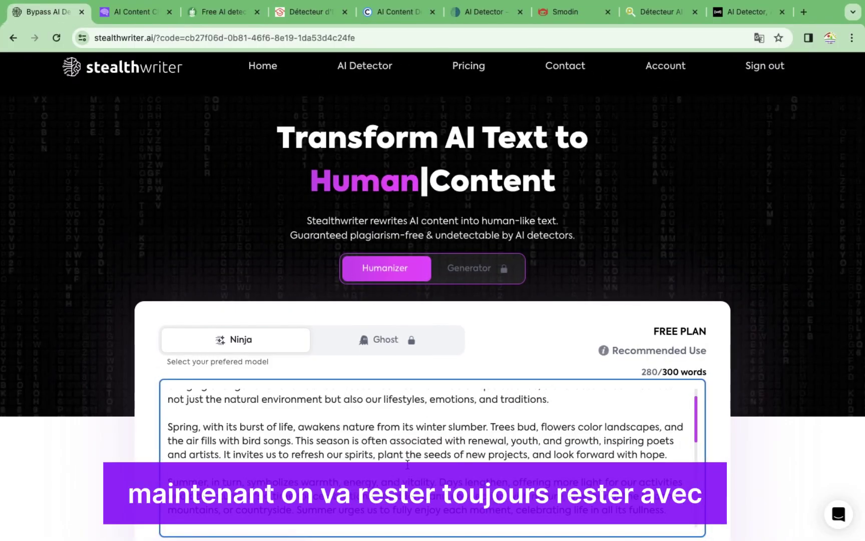
# Copy the original seasons essay from StealthWriter and paste it into Scribbr's Détecteur IA text field.
pyautogui.scroll(-3, 416, 468)
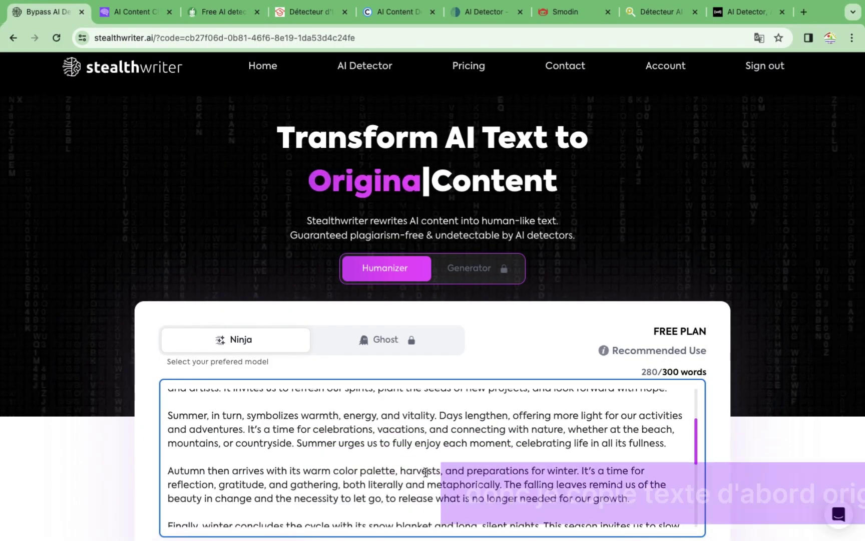
pyautogui.press('super+a')
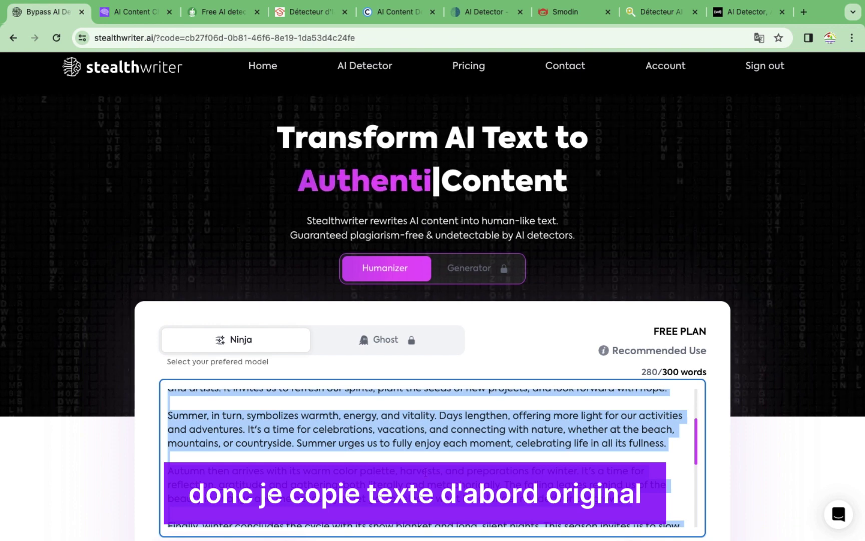
pyautogui.scroll(-6, 425, 471)
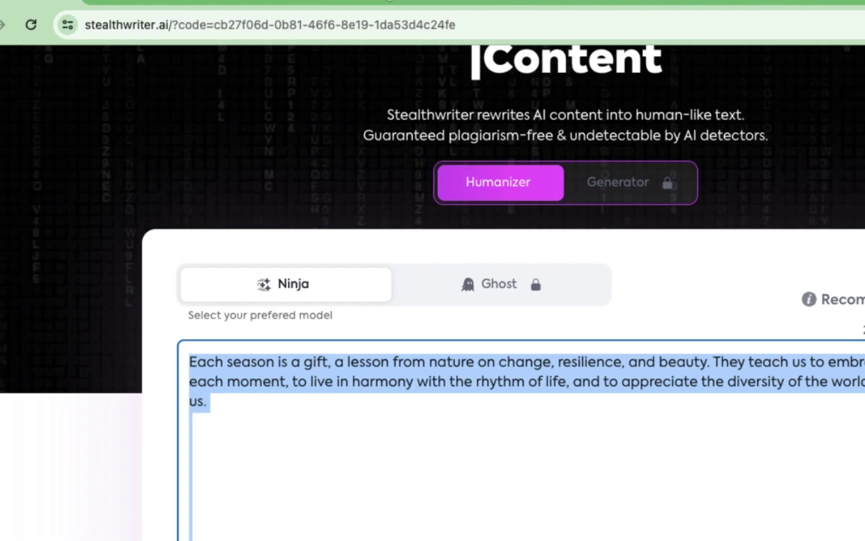
pyautogui.click(307, 12)
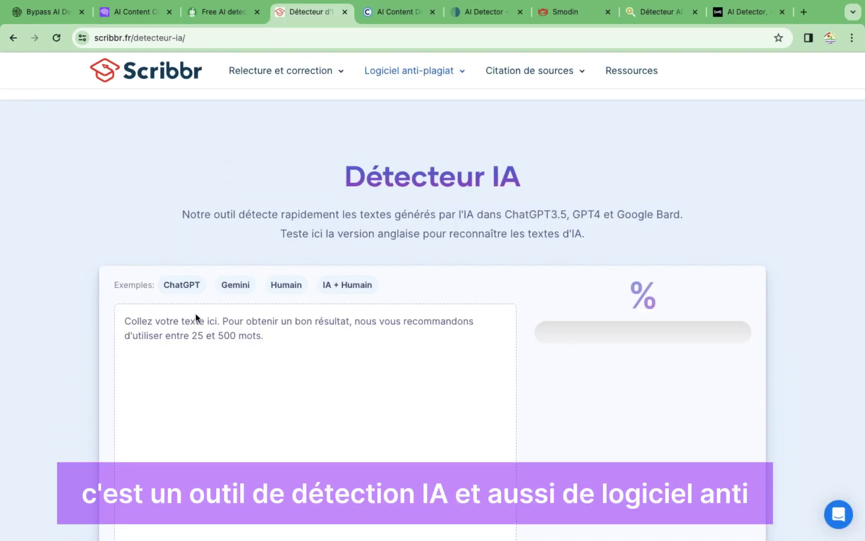
pyautogui.click(268, 352)
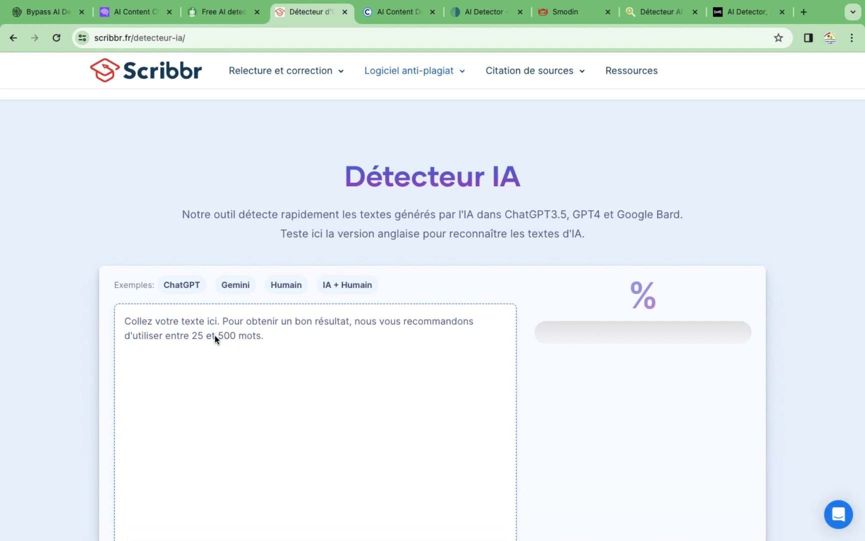
pyautogui.press('super+v')
# Run AI detection on the original essay in Scribbr and review the AI-generated probability.
pyautogui.scroll(-5, 291, 377)
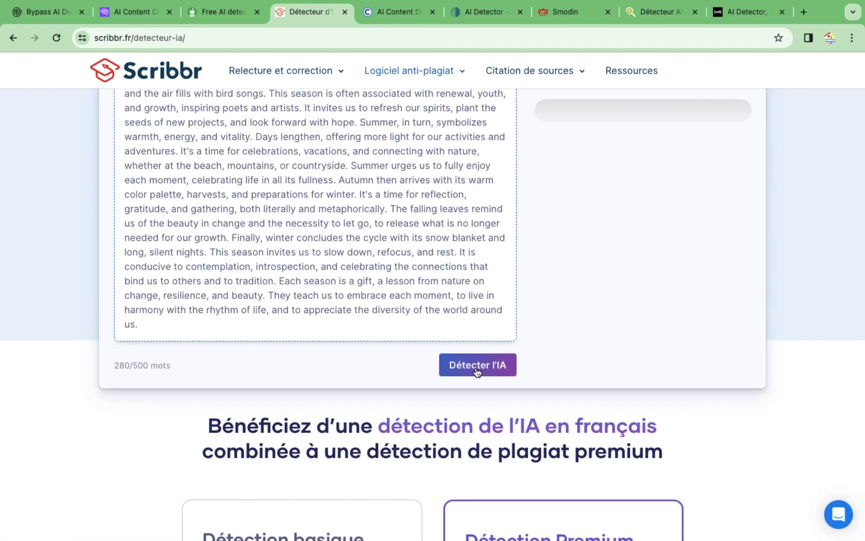
pyautogui.click(479, 367)
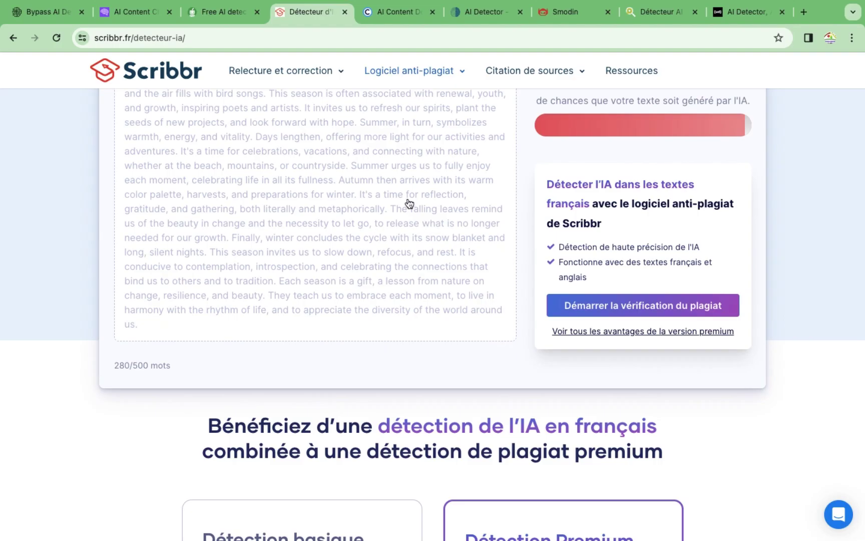
pyautogui.scroll(3, 409, 203)
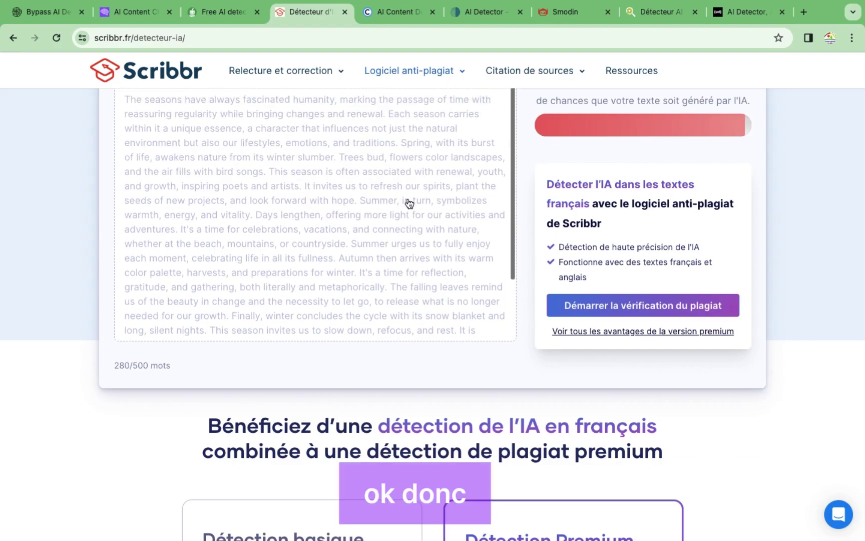
pyautogui.scroll(5, 410, 203)
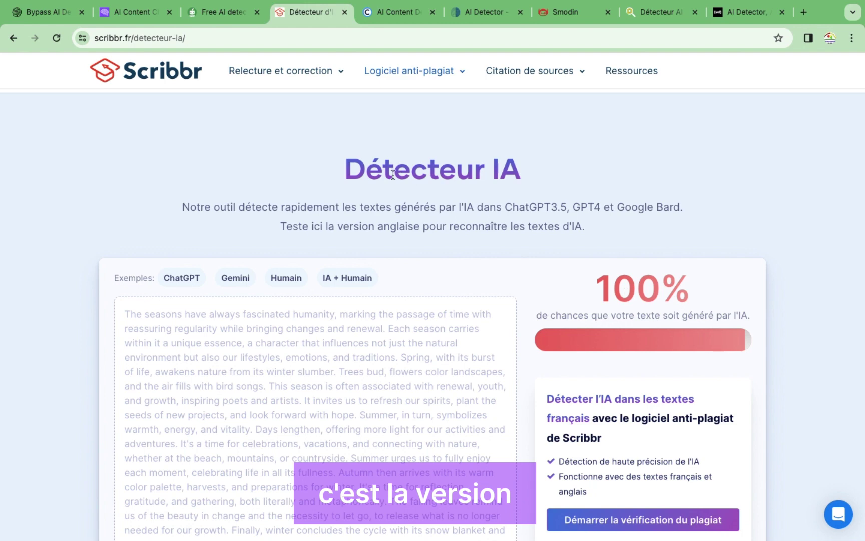
# Copy the first humanized draft from StealthWriter's new content section.
pyautogui.click(41, 12)
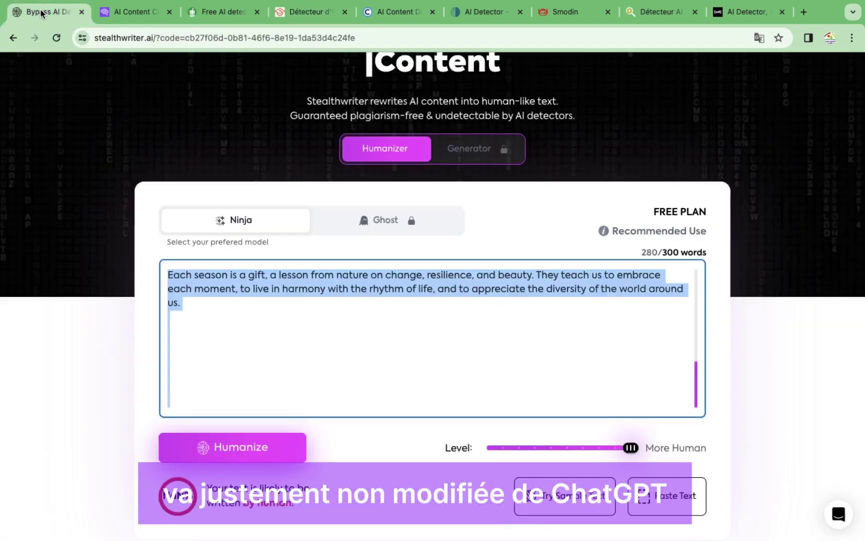
pyautogui.scroll(-5, 426, 429)
pyautogui.scroll(-2, 485, 486)
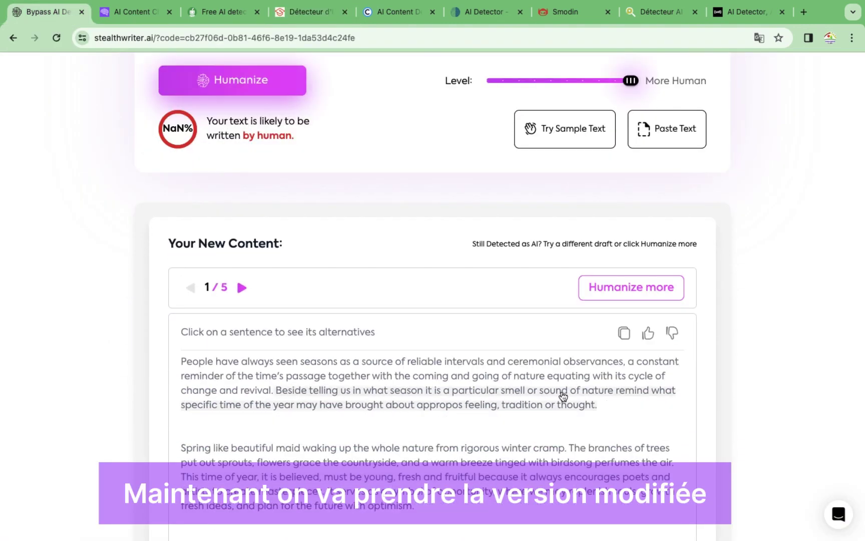
pyautogui.scroll(-5, 504, 485)
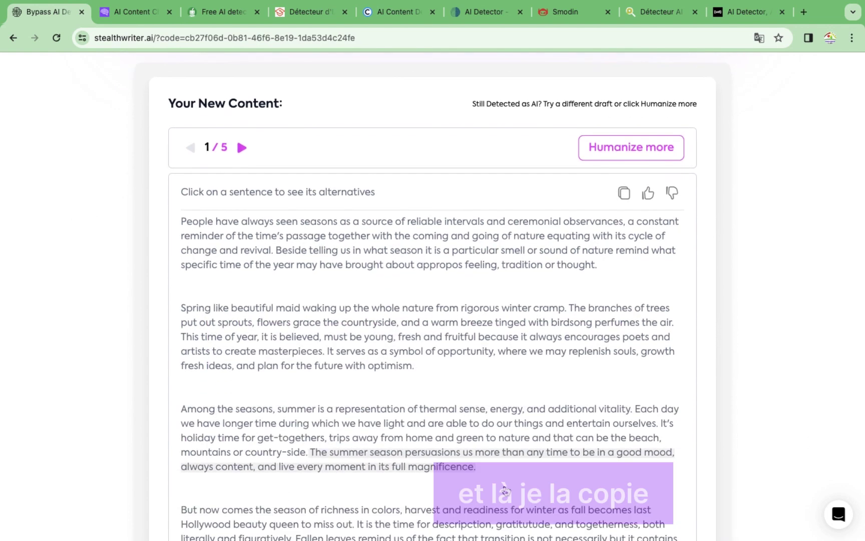
pyautogui.click(624, 122)
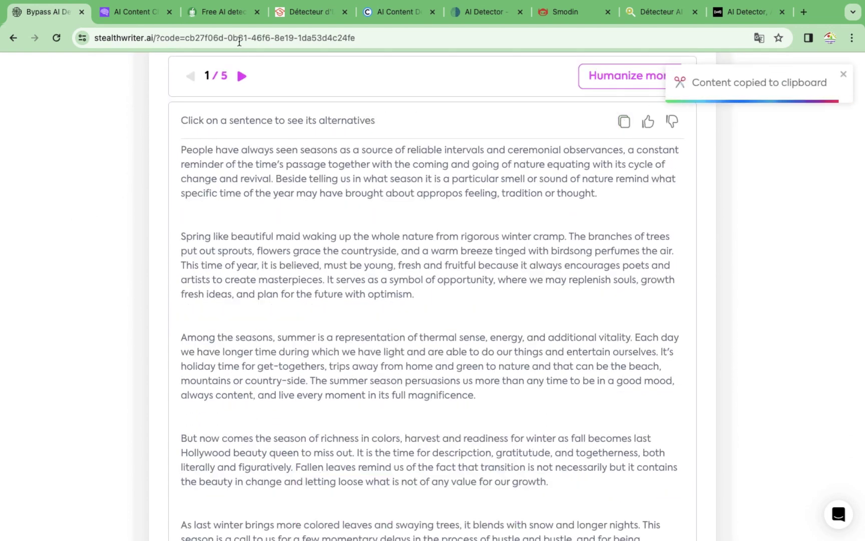
# Clear the original essay from Scribbr's detector and reload the page to reset its result.
pyautogui.click(310, 12)
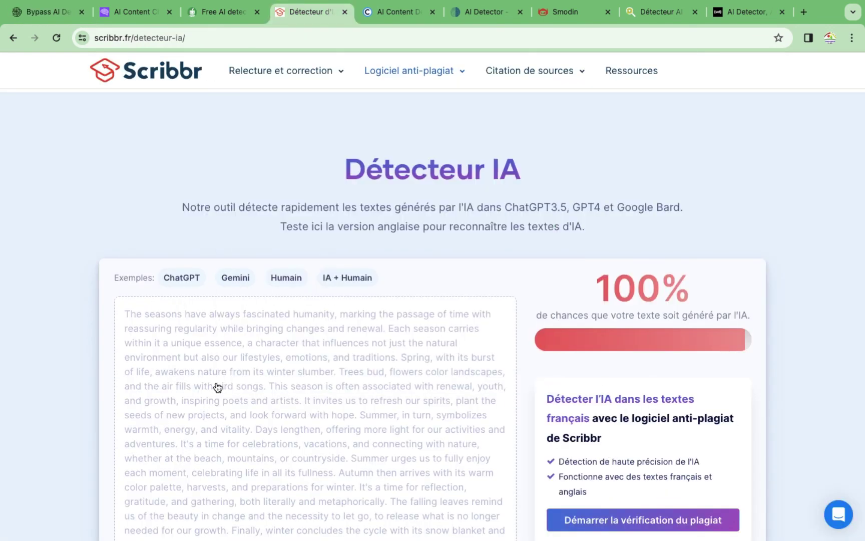
pyautogui.click(267, 375)
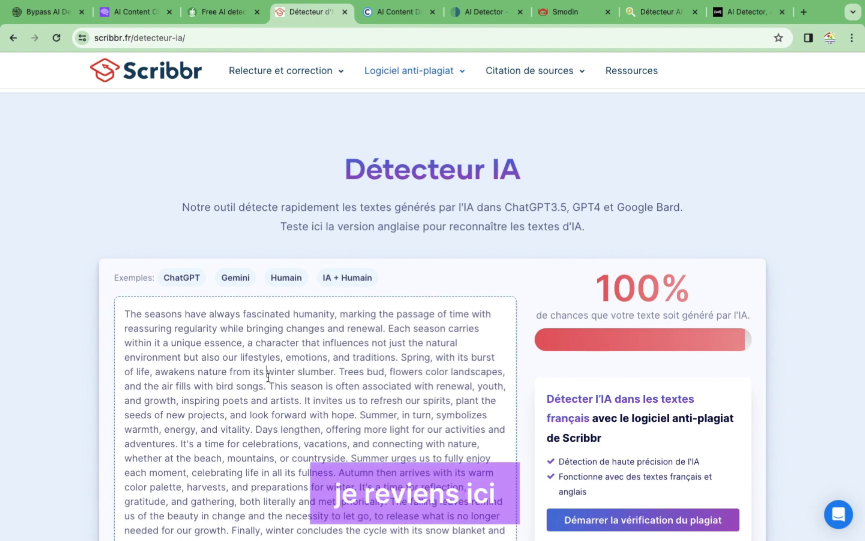
pyautogui.press('super+a')
pyautogui.press('BackSpace')
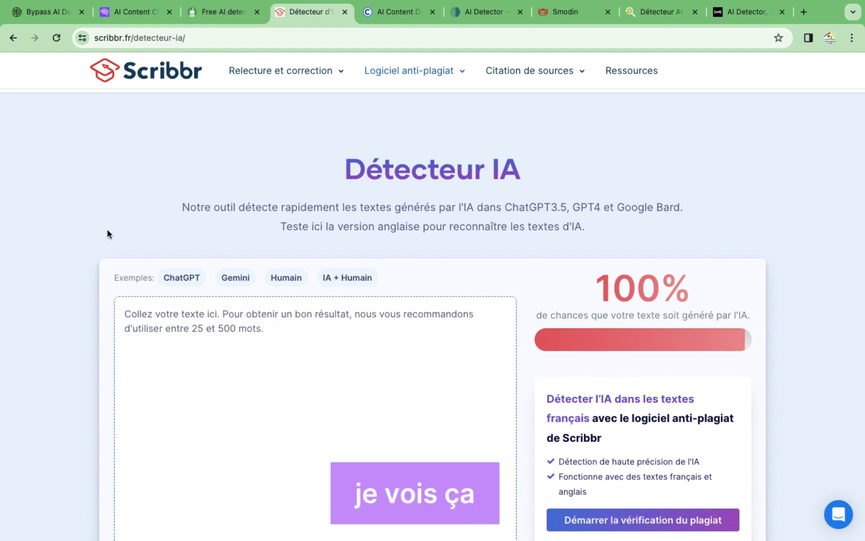
pyautogui.click(61, 37)
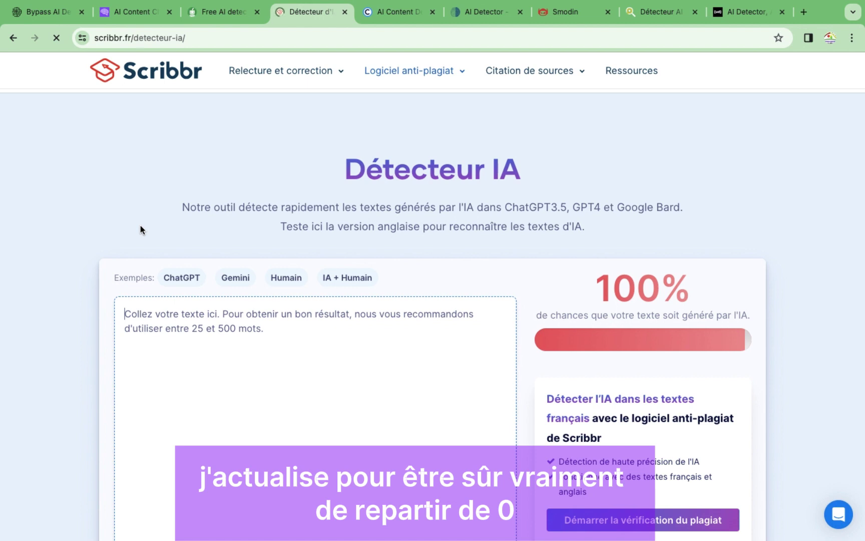
# Paste the humanized draft into Scribbr's detector, run AI detection and review the score.
pyautogui.click(260, 338)
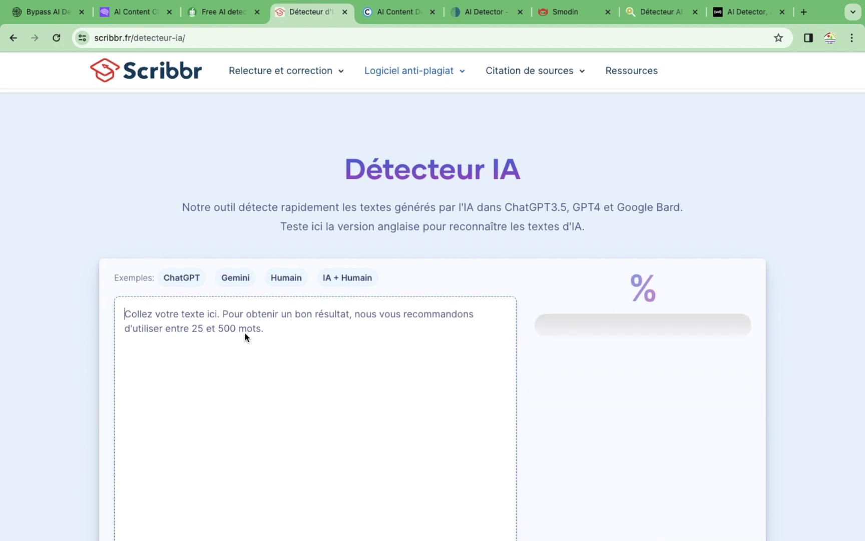
pyautogui.hotkey('ctrl', 'v')
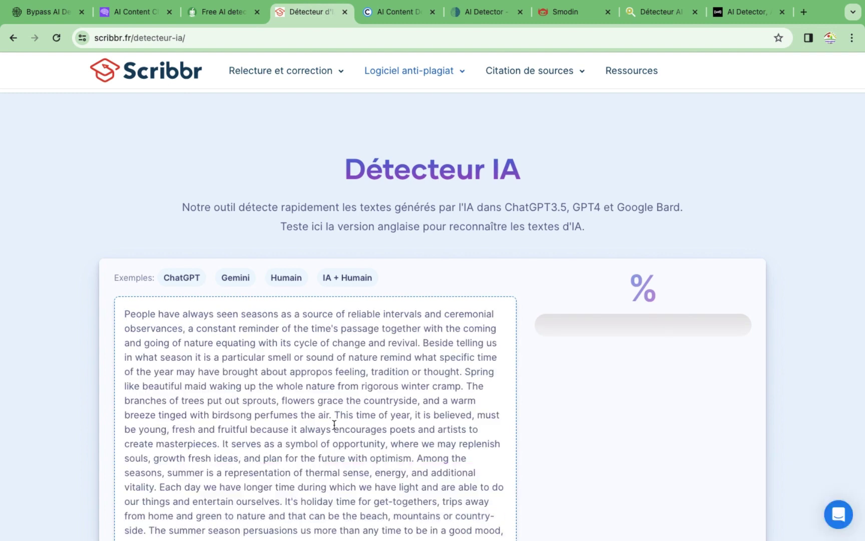
pyautogui.scroll(-5, 335, 426)
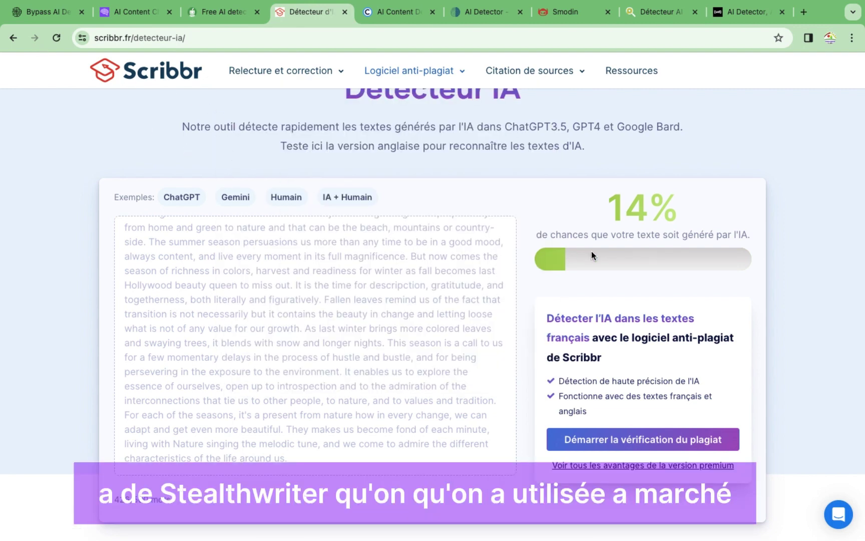
pyautogui.scroll(10, 381, 351)
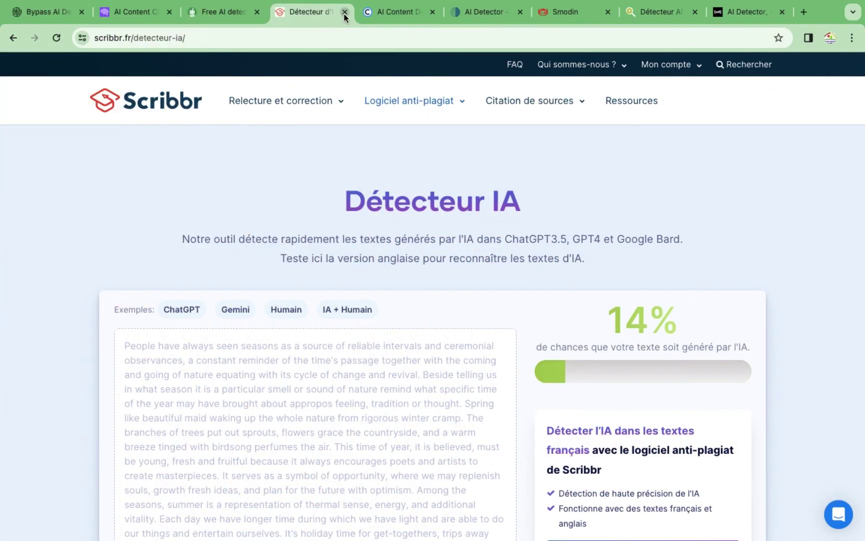
# Close the Scribbr page and clear the old text from the Copyleaks AI content detector.
pyautogui.click(344, 12)
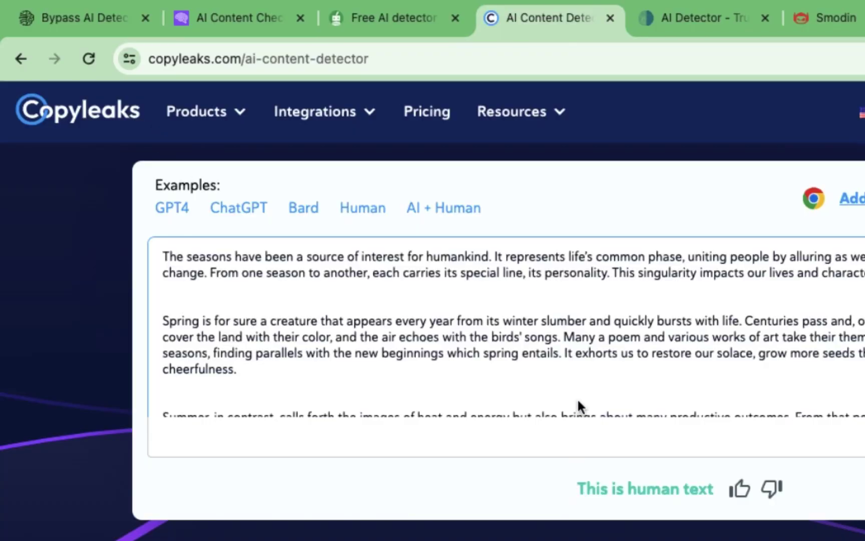
pyautogui.scroll(1, 577, 357)
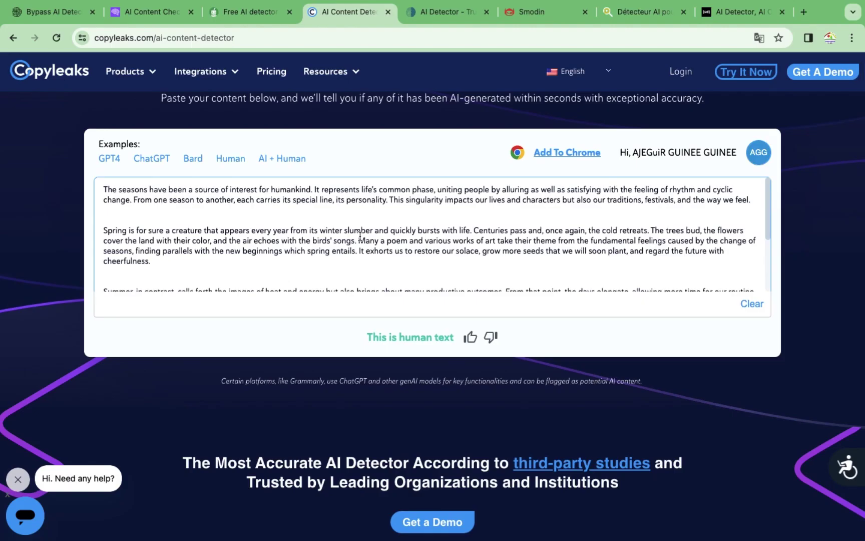
pyautogui.press('super+a')
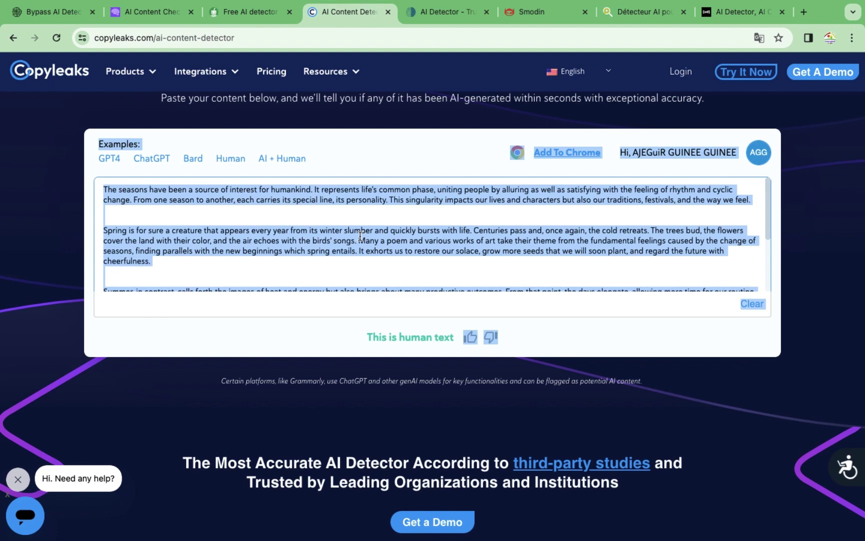
pyautogui.click(395, 240)
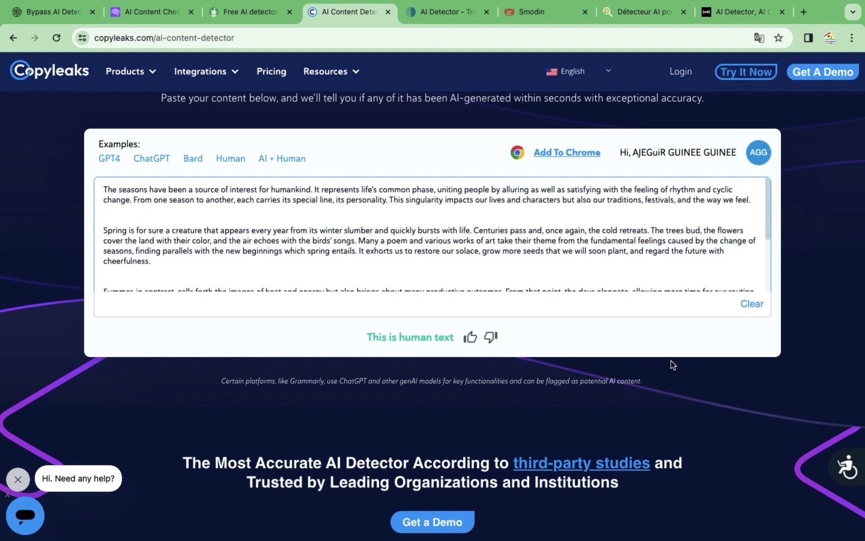
pyautogui.click(753, 304)
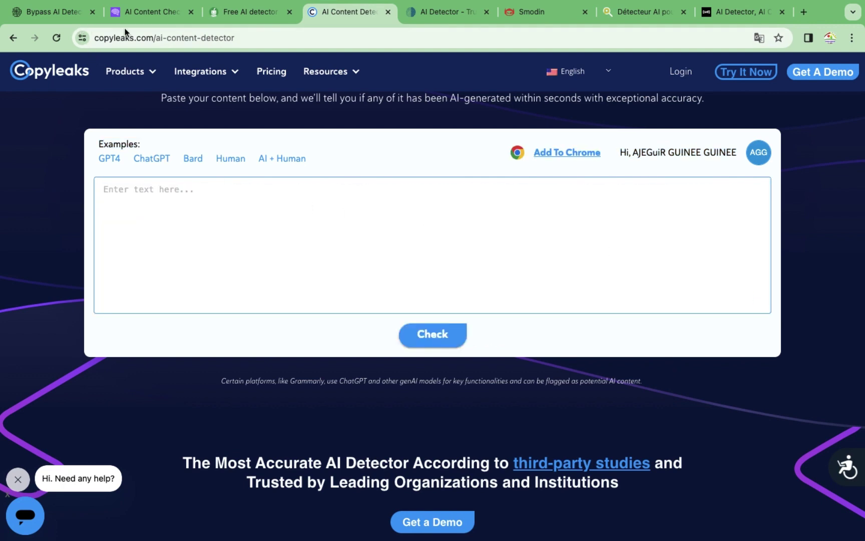
# Return to StealthWriter and copy the entire original seasons essay for the Copyleaks test.
pyautogui.click(55, 11)
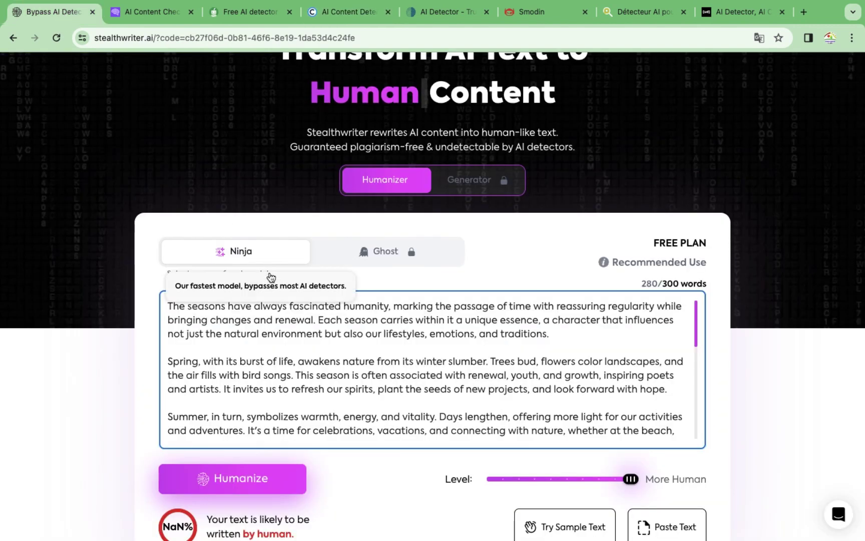
pyautogui.click(374, 355)
pyautogui.hotkey('ctrl', 'a')
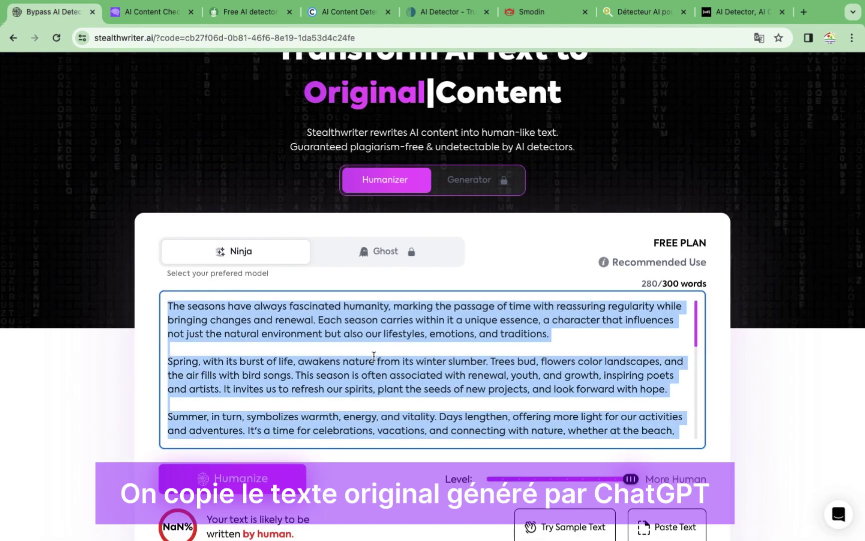
pyautogui.scroll(-3, 425, 376)
pyautogui.scroll(-5, 425, 377)
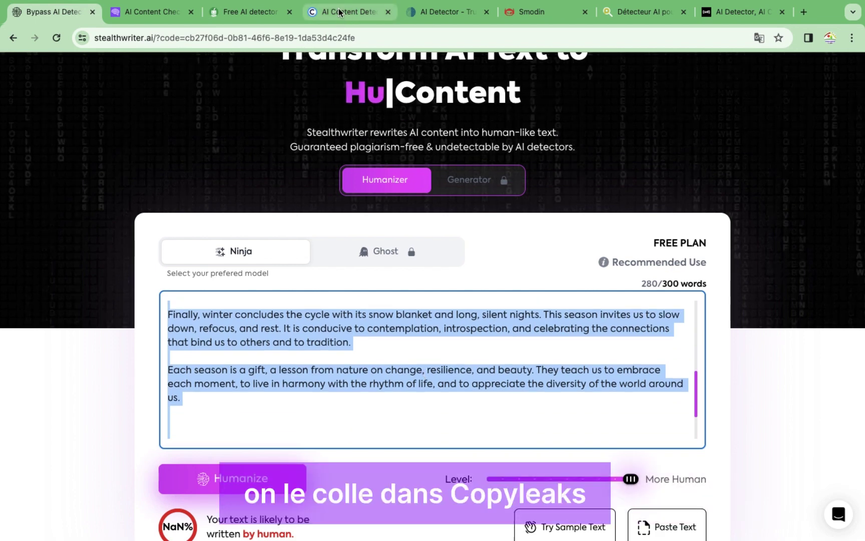
# Switch to Copyleaks, paste the original seasons essay into its AI content detector, run the check and review the highlighted verdict.
pyautogui.click(339, 12)
pyautogui.click(280, 208)
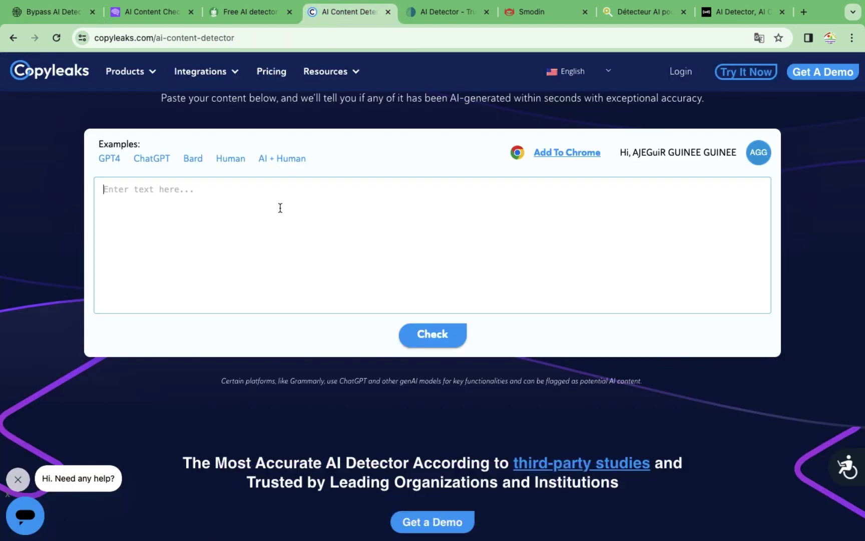
pyautogui.press('super+v')
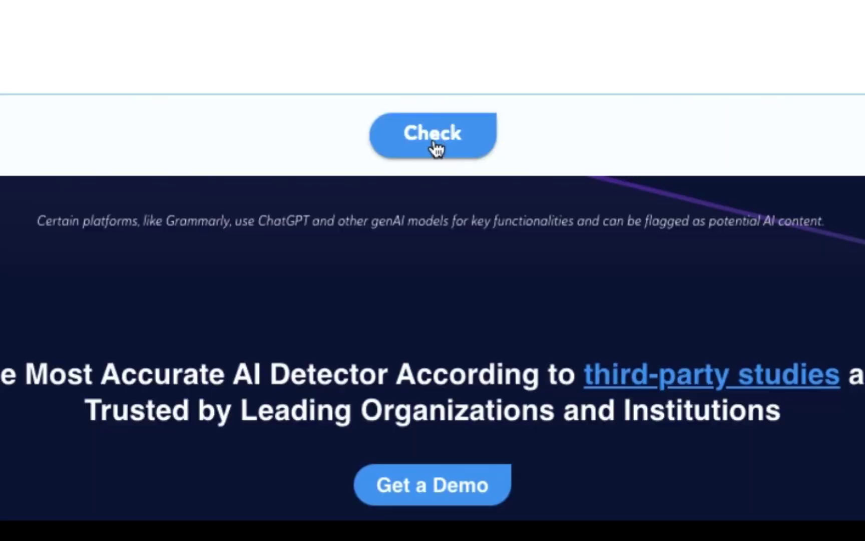
pyautogui.click(436, 148)
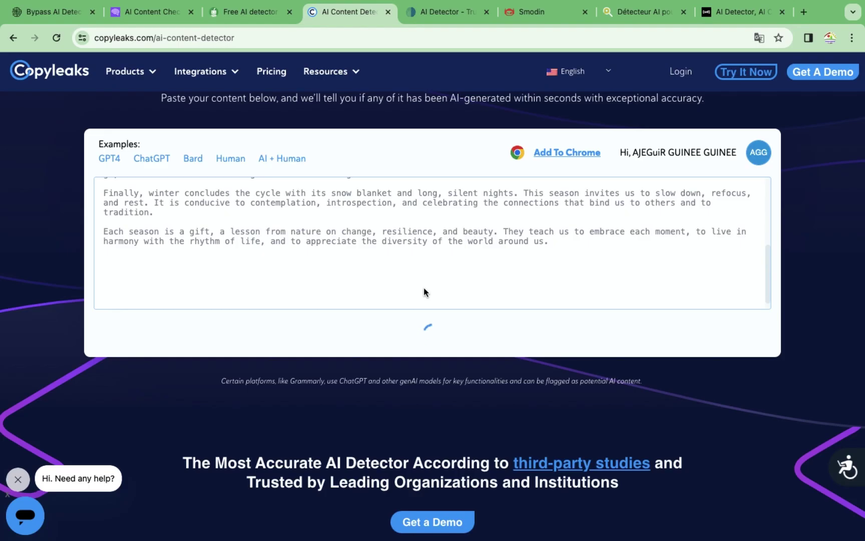
pyautogui.scroll(1, 440, 249)
pyautogui.scroll(2, 441, 250)
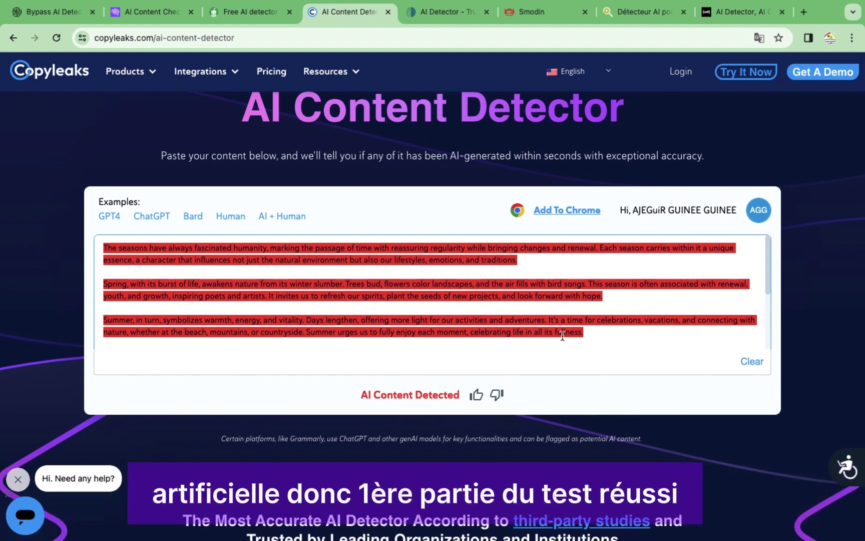
# Clear the original essay from Copyleaks and copy the first humanized draft from StealthWriter.
pyautogui.click(753, 362)
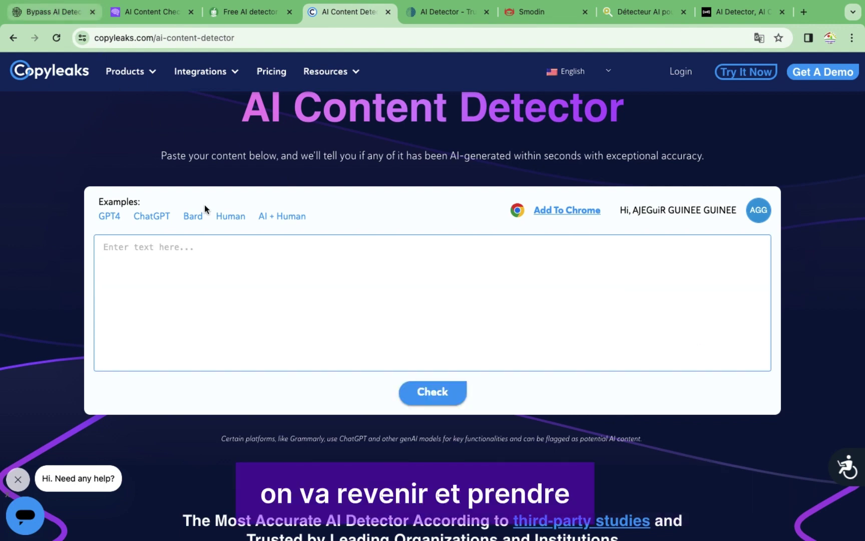
pyautogui.click(48, 11)
pyautogui.scroll(-10, 421, 390)
pyautogui.scroll(-3, 440, 428)
pyautogui.click(624, 324)
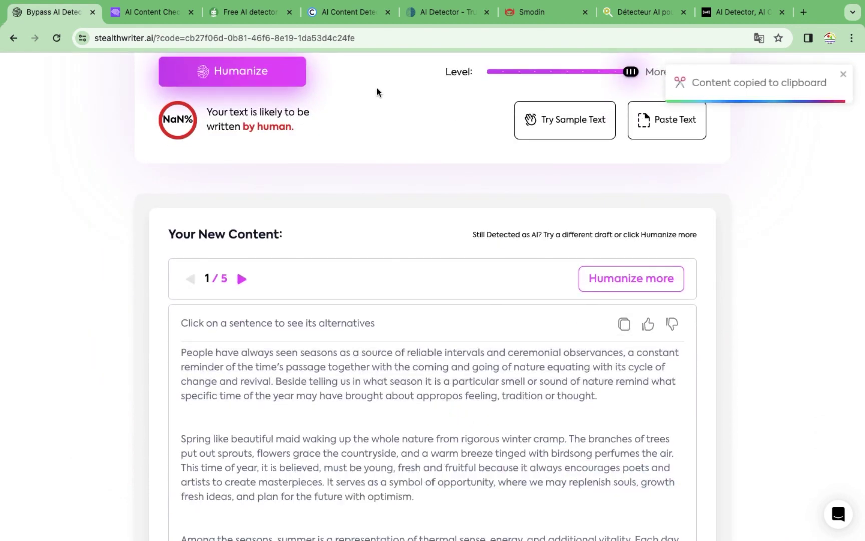
# Paste the humanized draft into Copyleaks' detector, run the check and review the verdict against the whole text.
pyautogui.click(345, 12)
pyautogui.press('super+a')
pyautogui.press('super+v')
pyautogui.scroll(2, 356, 309)
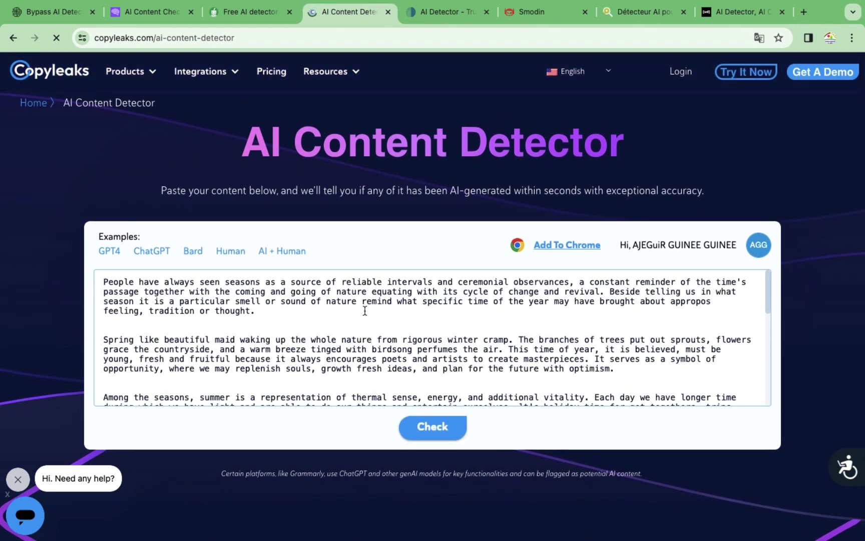
pyautogui.scroll(-10, 366, 323)
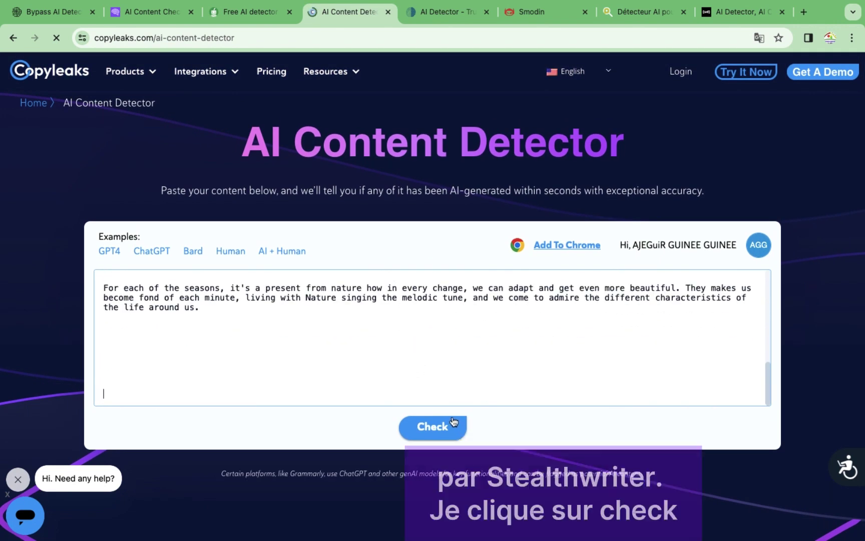
pyautogui.click(436, 427)
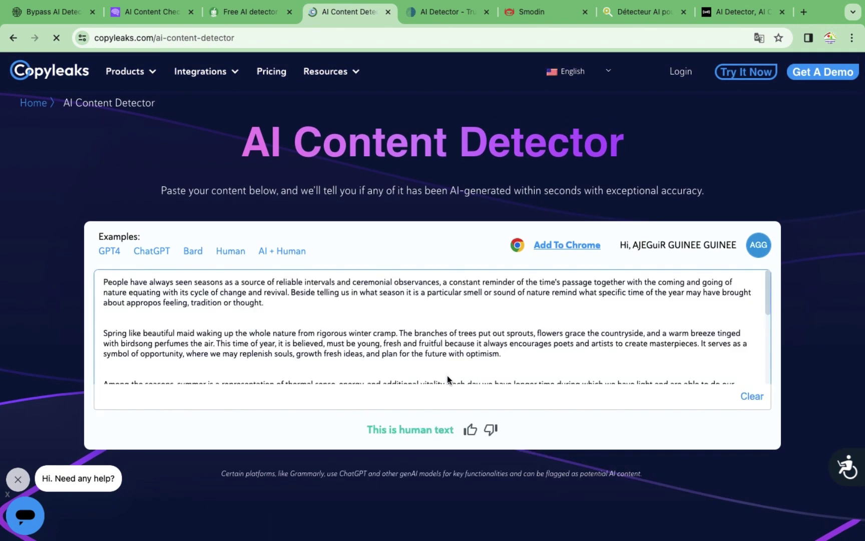
pyautogui.scroll(-5, 451, 378)
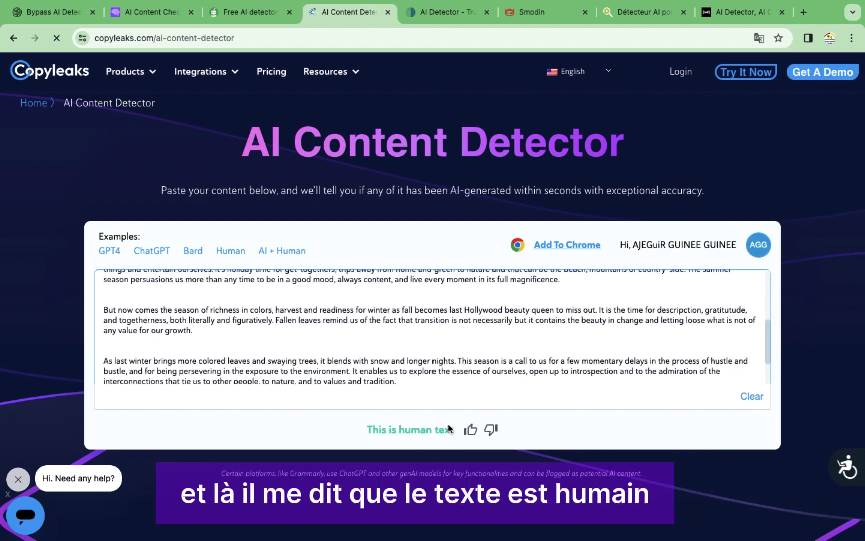
pyautogui.scroll(6, 493, 326)
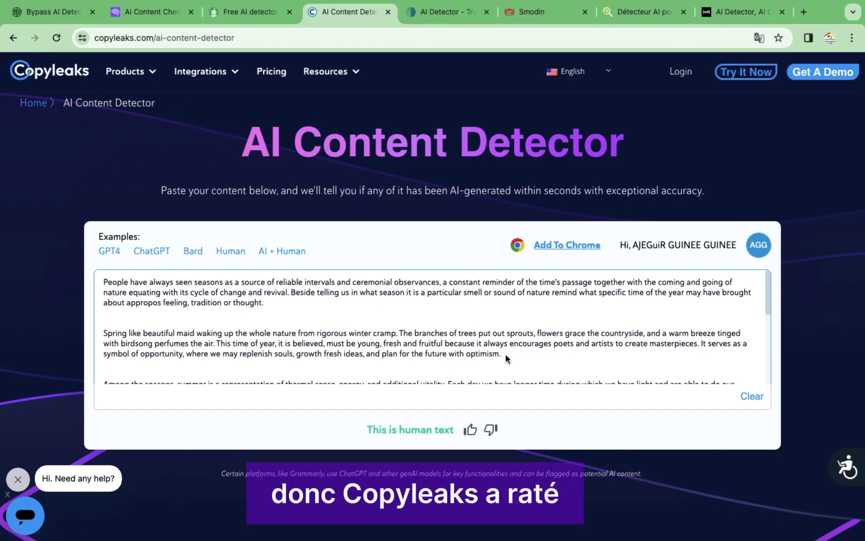
pyautogui.scroll(-6, 561, 349)
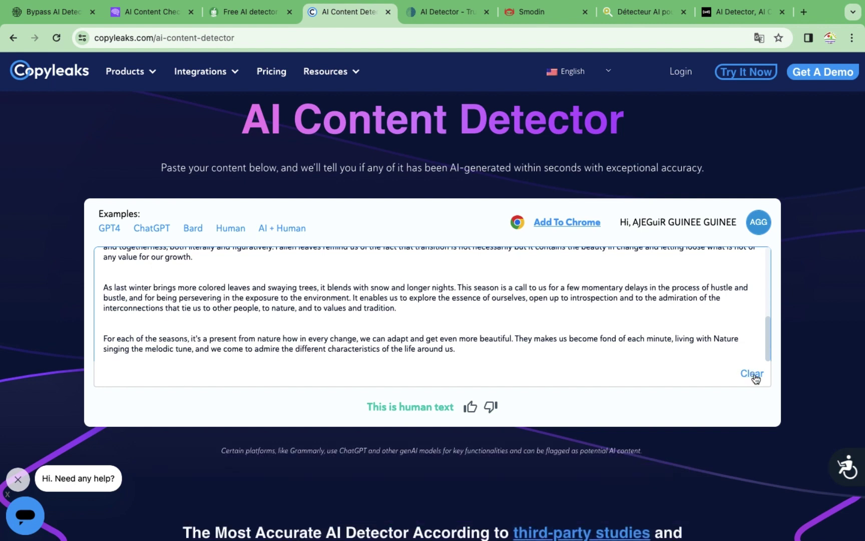
# Clear the humanized draft from Copyleaks, reload QuillBot's AI detector to empty its old text and dismiss the translation pop-up.
pyautogui.click(754, 377)
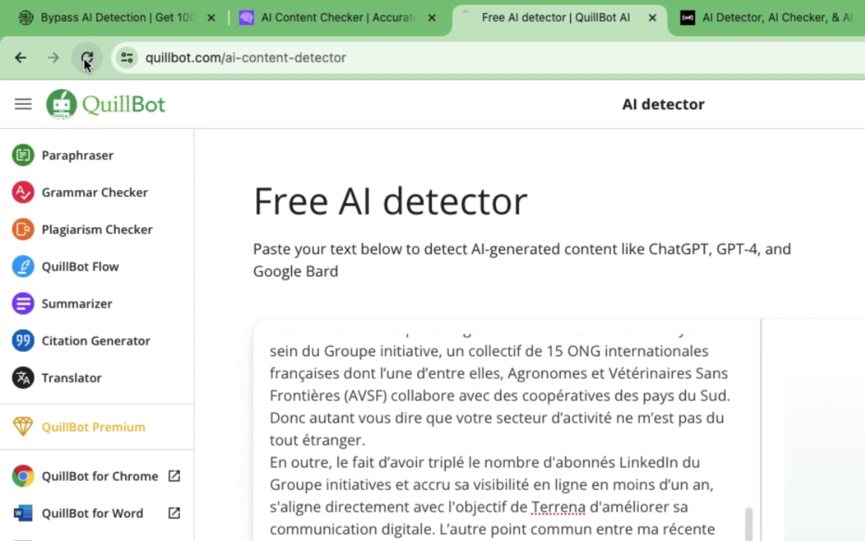
pyautogui.click(79, 41)
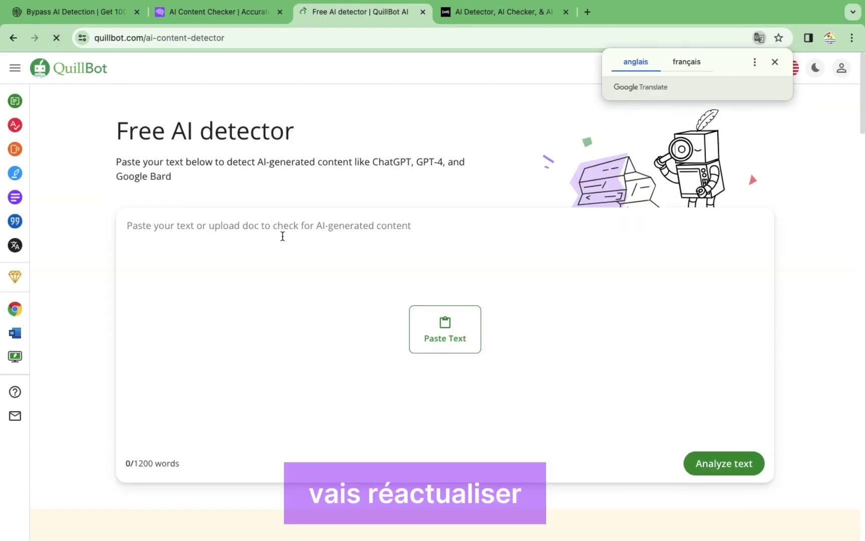
pyautogui.click(772, 62)
# Paste the original seasons essay into QuillBot's AI detector, analyze it and review the AI-generated score.
pyautogui.click(247, 237)
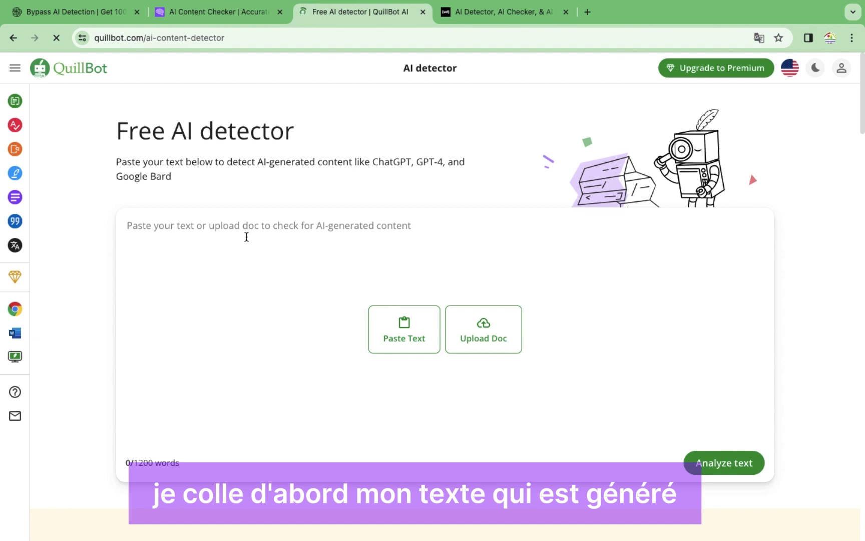
pyautogui.press('super+v')
pyautogui.scroll(5, 371, 292)
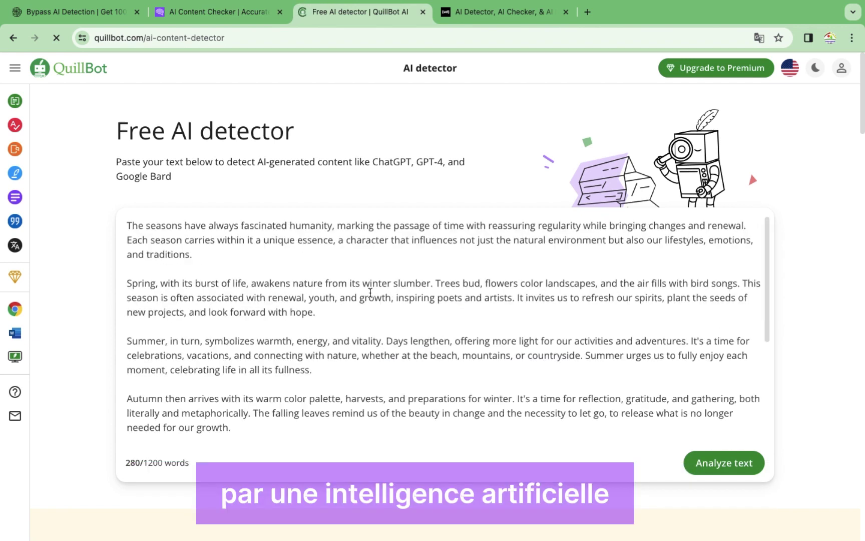
pyautogui.scroll(-3, 624, 385)
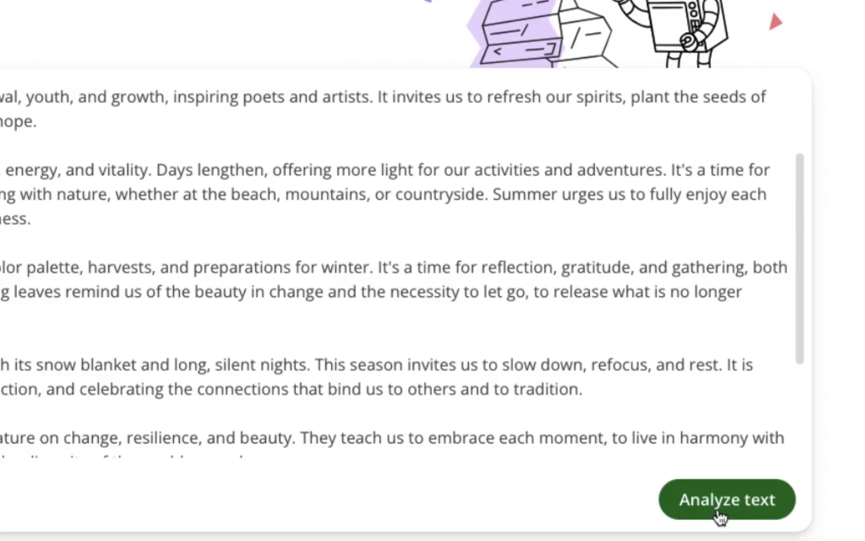
pyautogui.click(718, 513)
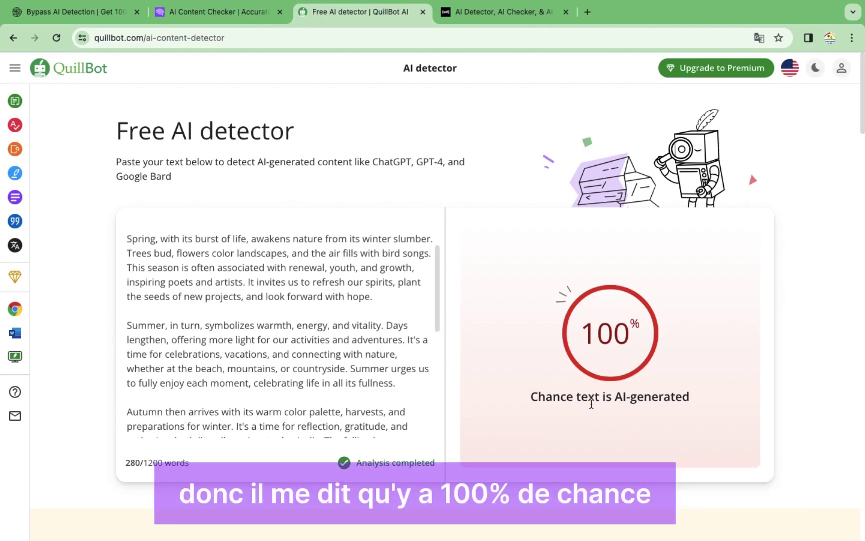
pyautogui.scroll(-1, 626, 420)
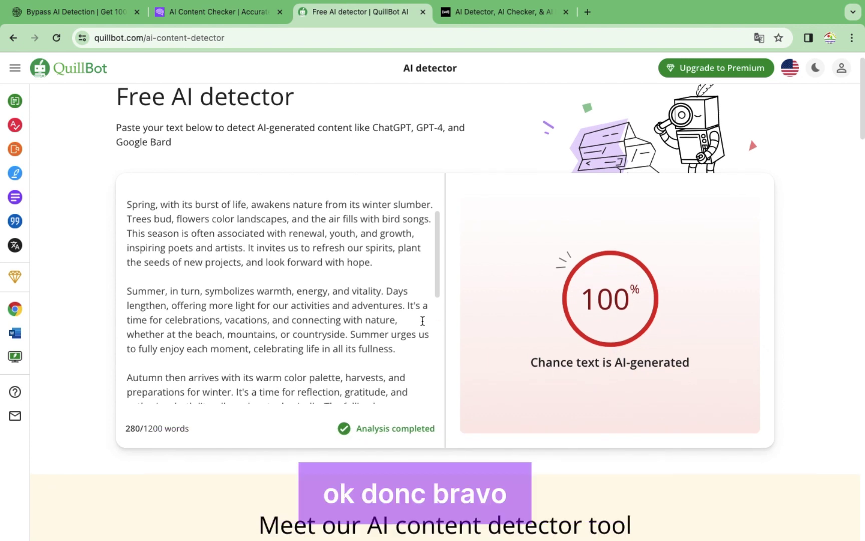
pyautogui.scroll(-3, 402, 322)
pyautogui.scroll(6, 357, 351)
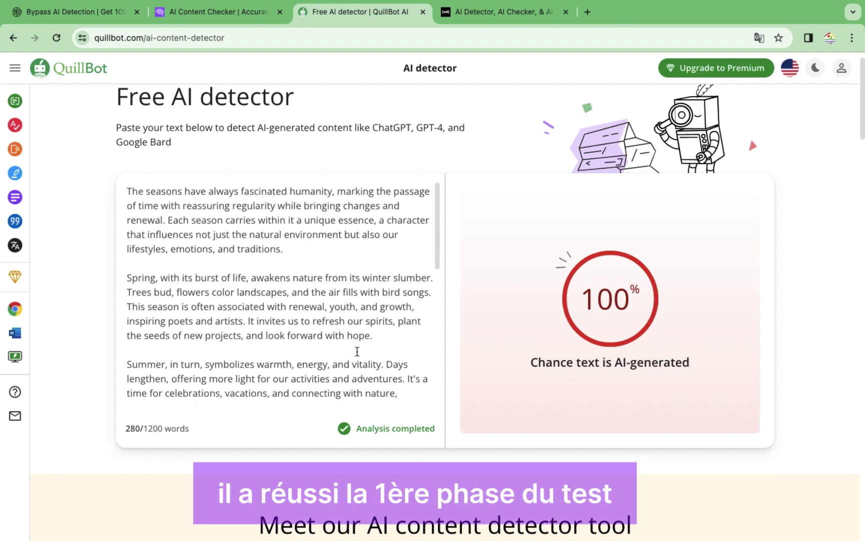
# Delete the original essay from QuillBot's detector and copy the first humanized draft from StealthWriter.
pyautogui.press('super+a')
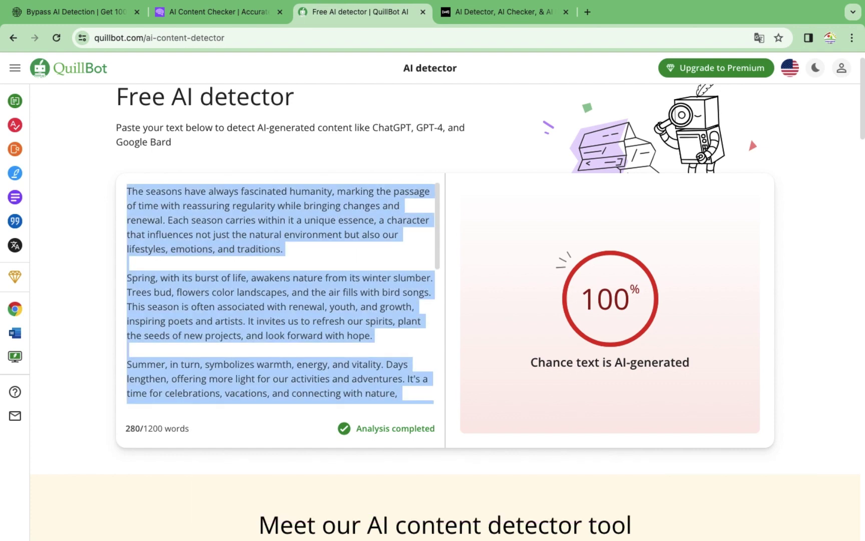
pyautogui.press('BackSpace')
pyautogui.click(60, 14)
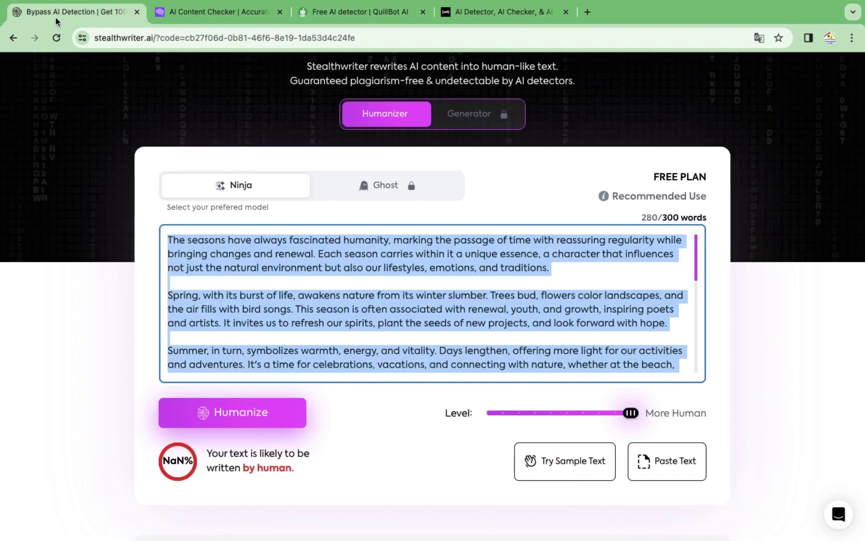
pyautogui.scroll(-10, 427, 440)
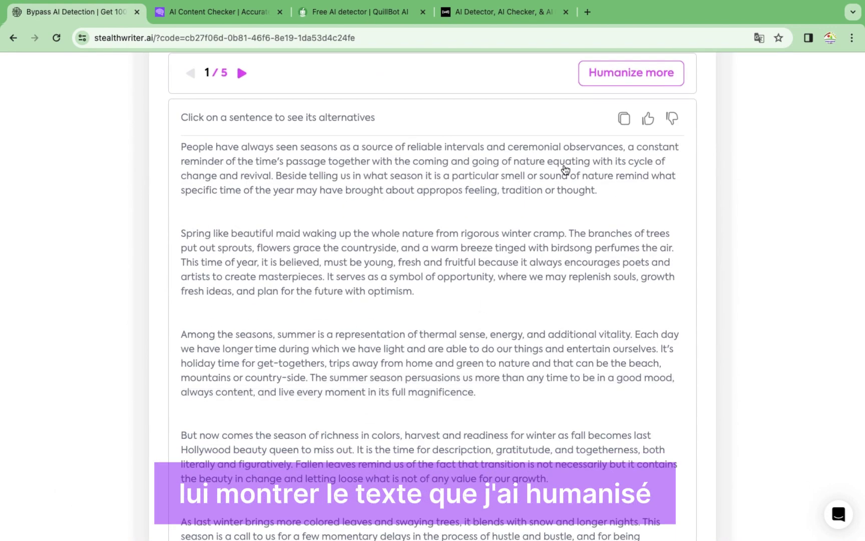
pyautogui.click(622, 125)
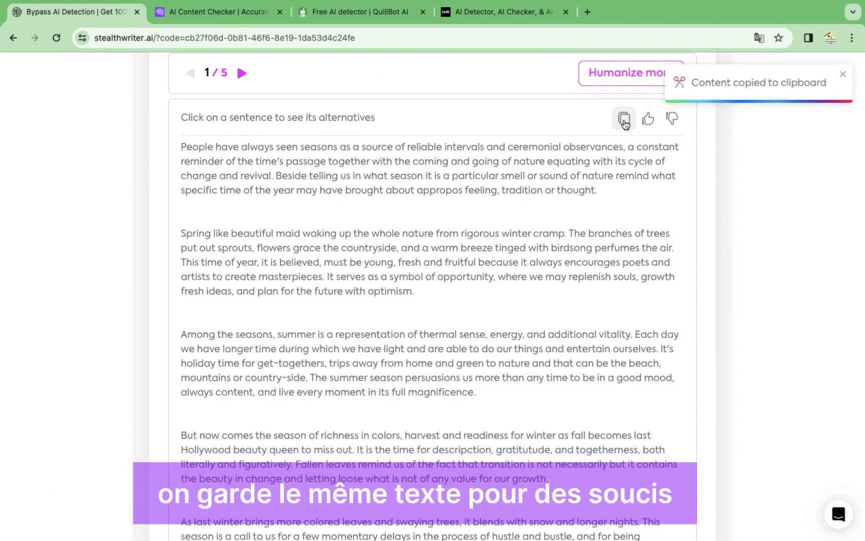
# Close the other AI Detector page, paste the humanized draft into QuillBot's detector and analyze it.
pyautogui.click(565, 12)
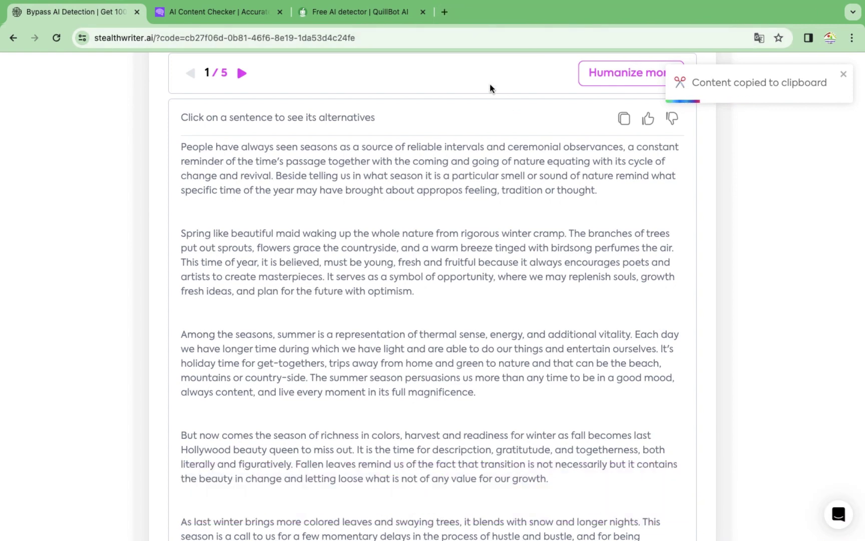
pyautogui.click(373, 16)
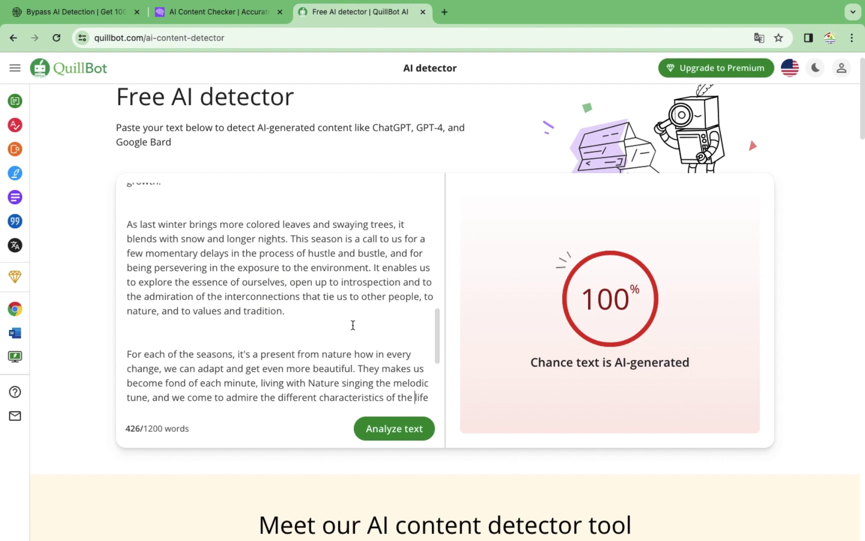
pyautogui.click(396, 433)
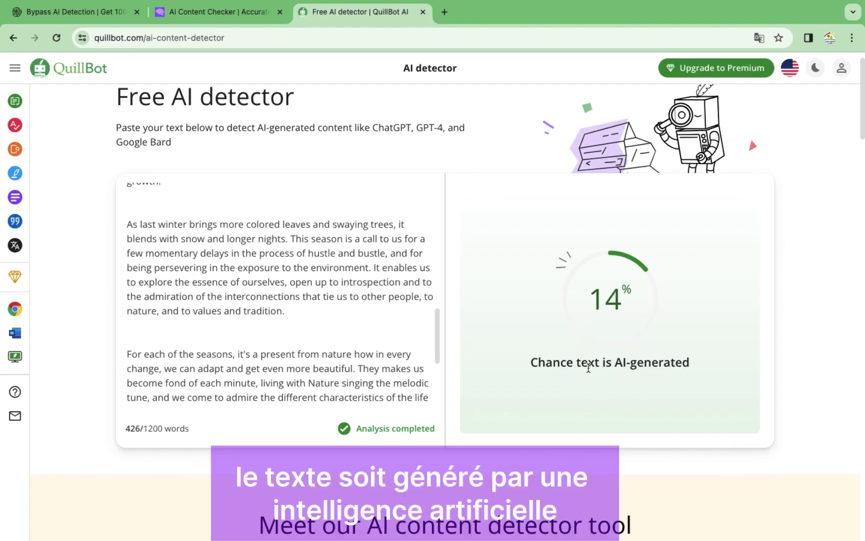
# Examine QuillBot's AI-generated score alongside the full humanized draft, from its opening to its last paragraph.
pyautogui.scroll(-2, 583, 361)
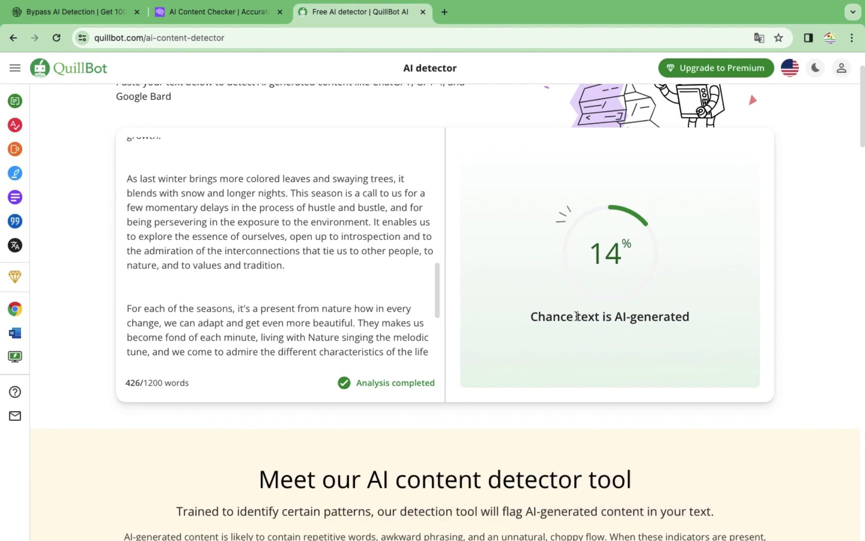
pyautogui.scroll(-3, 335, 316)
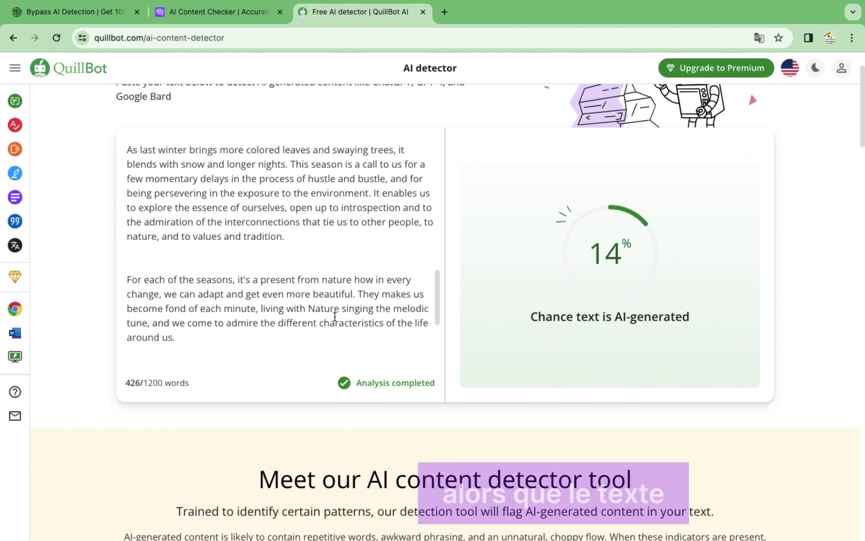
pyautogui.scroll(7, 335, 316)
pyautogui.scroll(5, 335, 316)
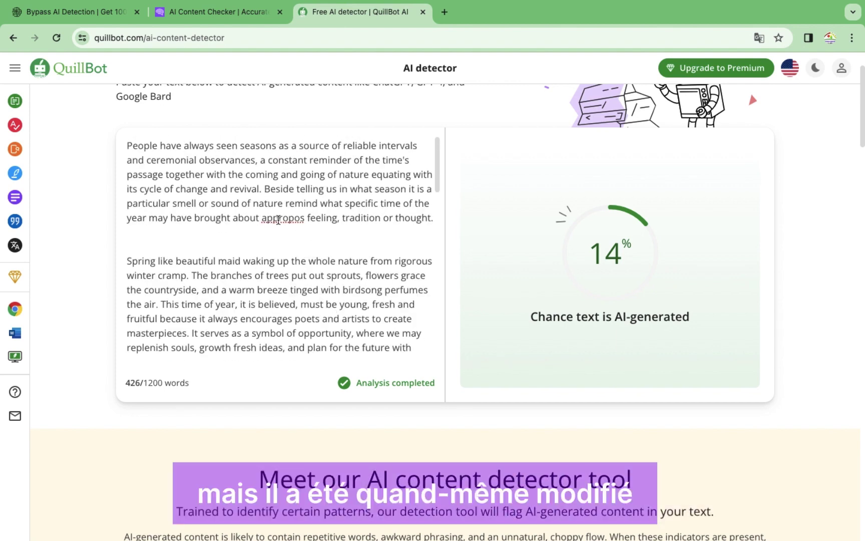
pyautogui.scroll(2, 284, 231)
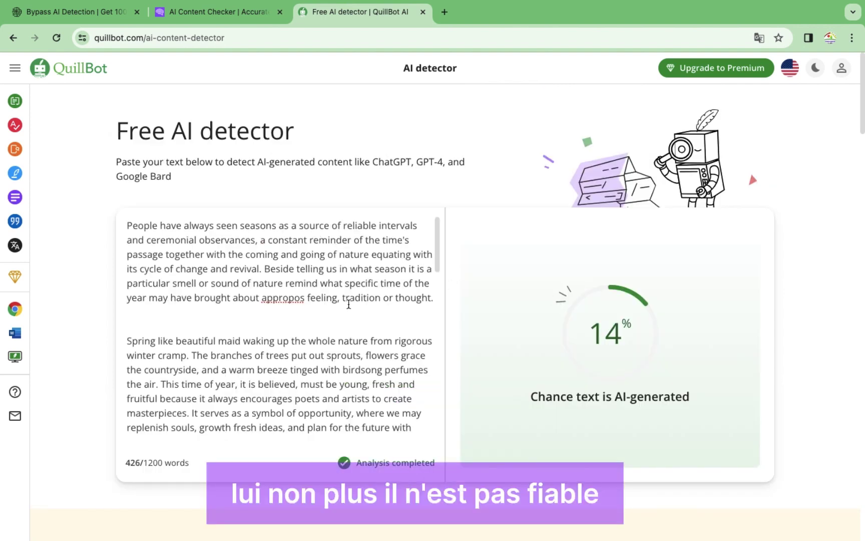
pyautogui.scroll(-4, 349, 303)
pyautogui.scroll(-7, 349, 303)
pyautogui.scroll(5, 349, 303)
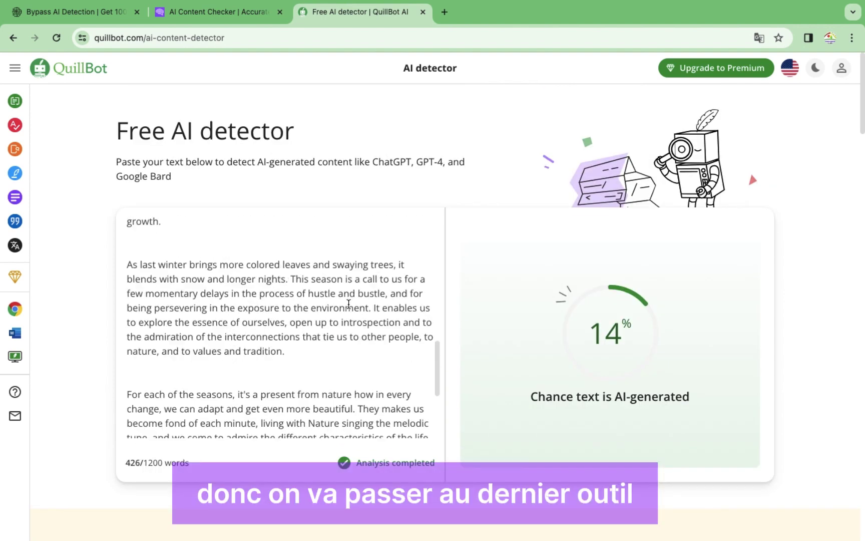
pyautogui.scroll(6, 349, 303)
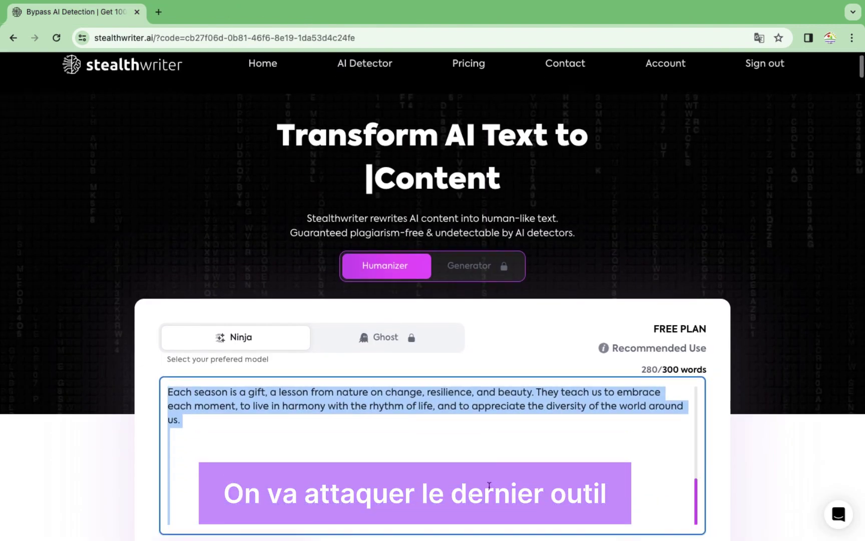
# Copy the whole original seasons essay from StealthWriter's input and switch to the other browser profile with Originality.ai open.
pyautogui.scroll(-4, 467, 350)
pyautogui.scroll(-3, 466, 326)
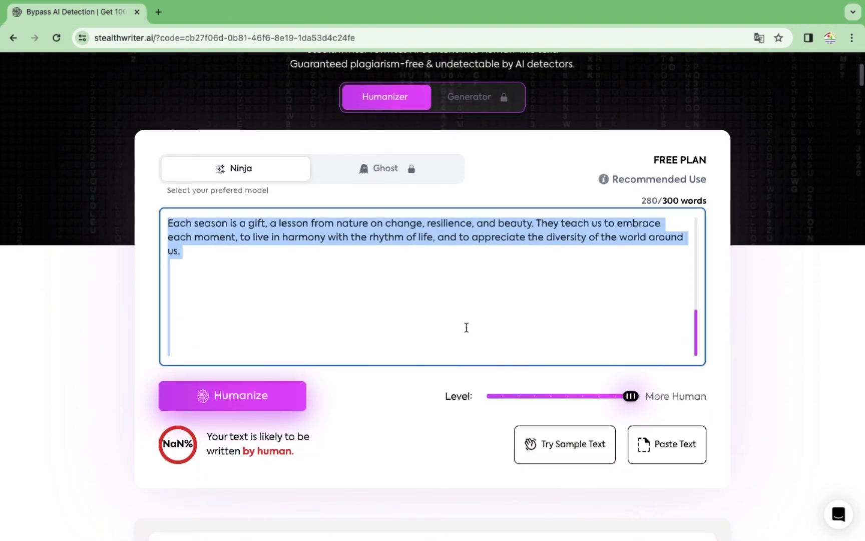
pyautogui.click(488, 304)
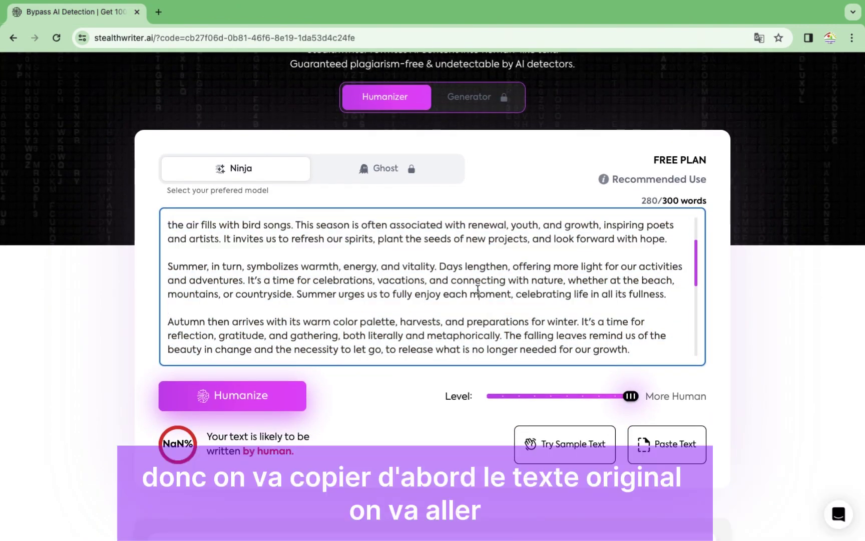
pyautogui.press('super+a')
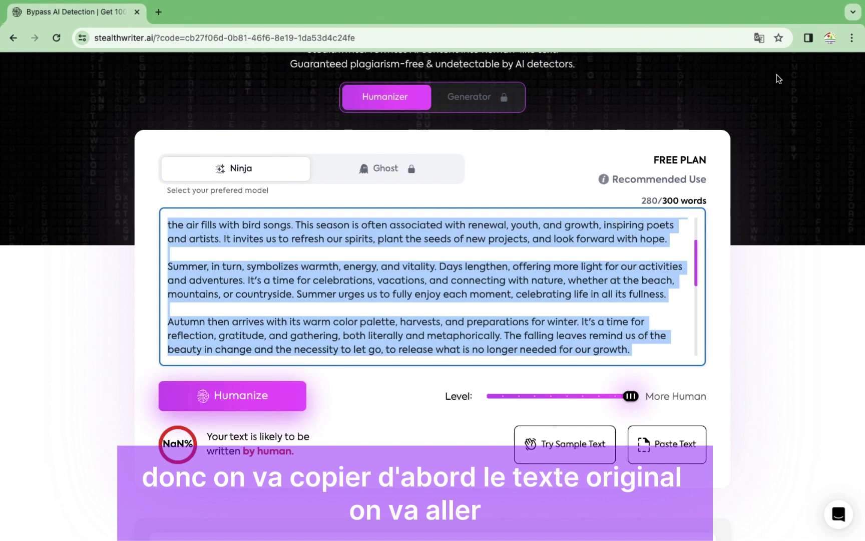
pyautogui.click(829, 39)
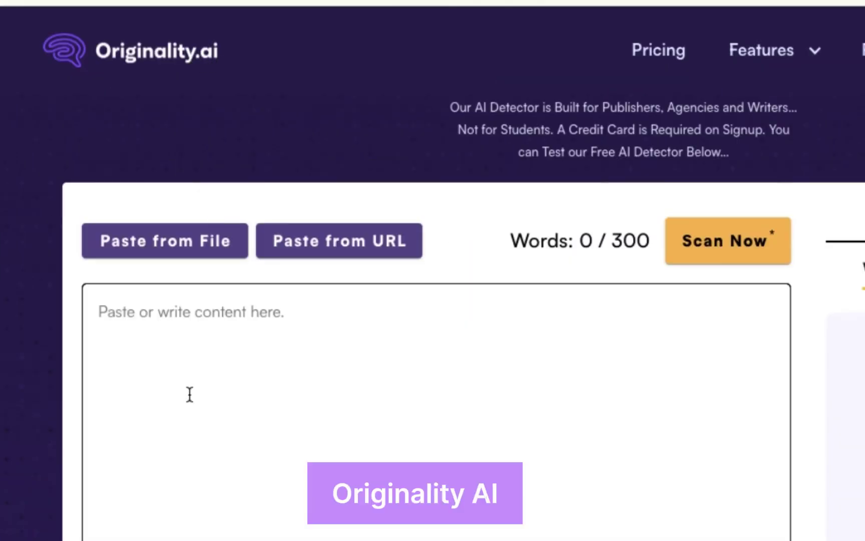
# Paste the original essay into Originality.ai's AI Content Checker and look over the pasted paragraphs.
pyautogui.click(209, 257)
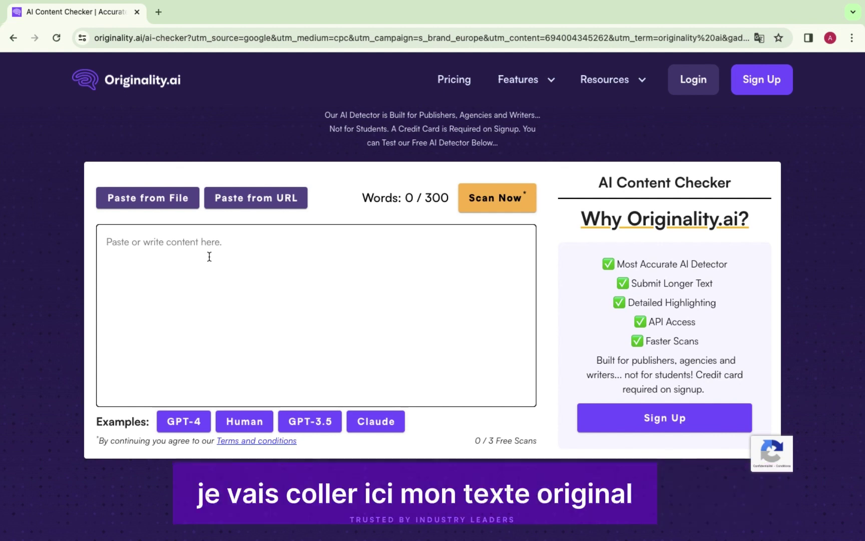
pyautogui.hotkey('ctrl', 'v')
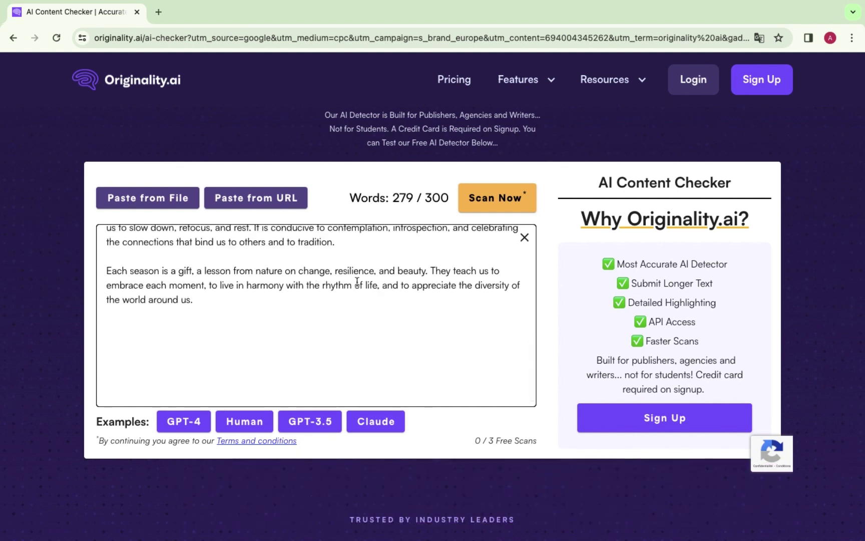
pyautogui.scroll(1, 412, 282)
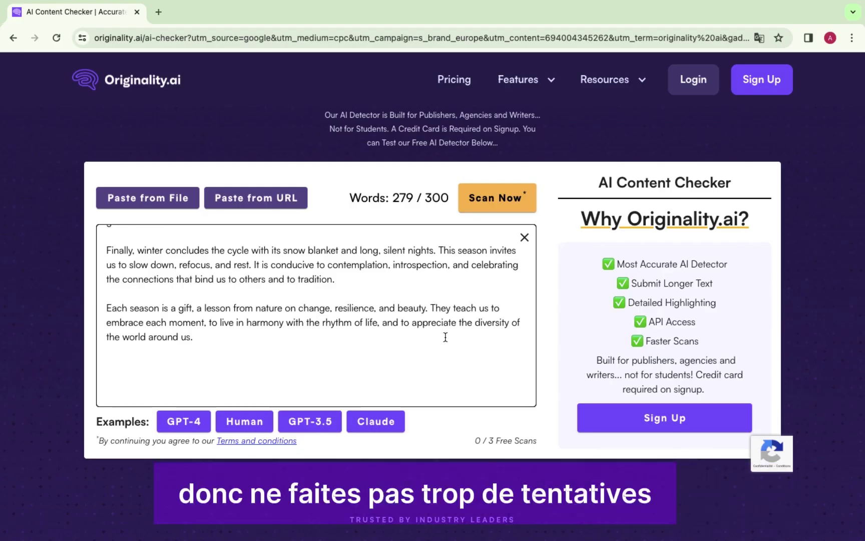
pyautogui.scroll(5, 479, 387)
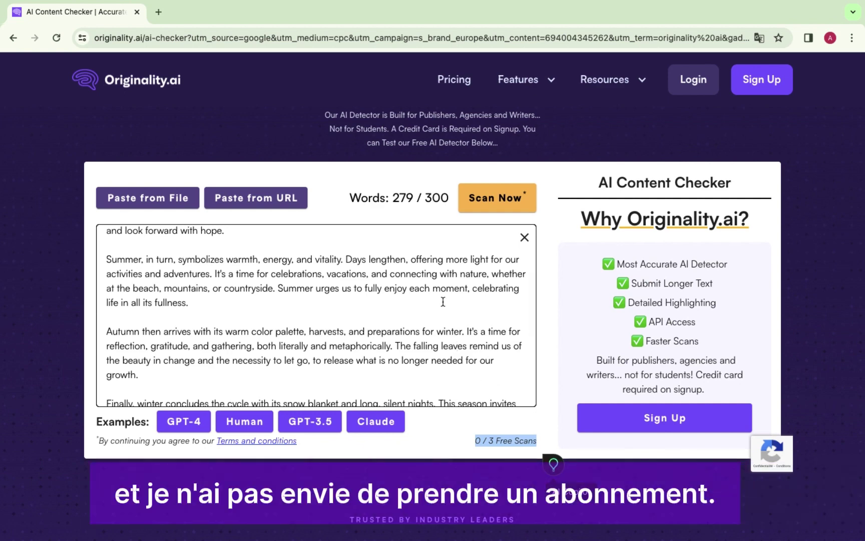
pyautogui.click(479, 424)
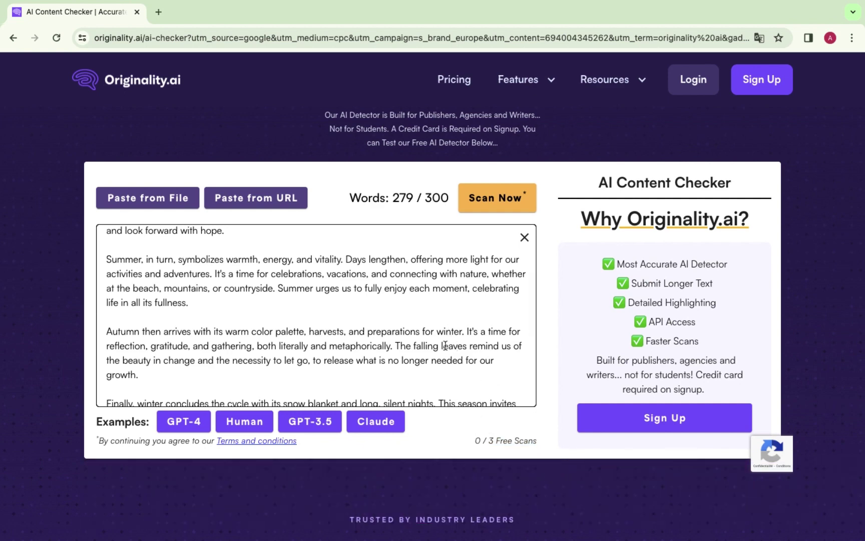
pyautogui.scroll(-2, 344, 309)
pyautogui.scroll(1, 344, 310)
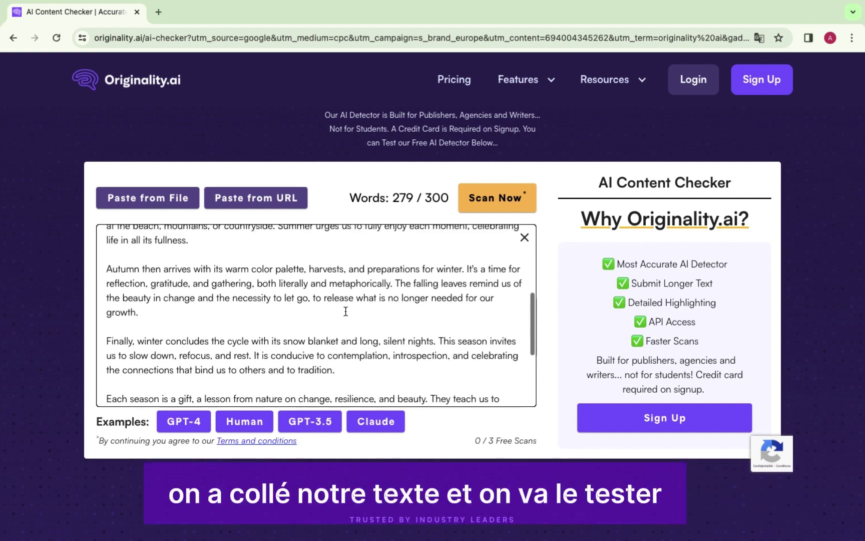
pyautogui.scroll(-1, 362, 322)
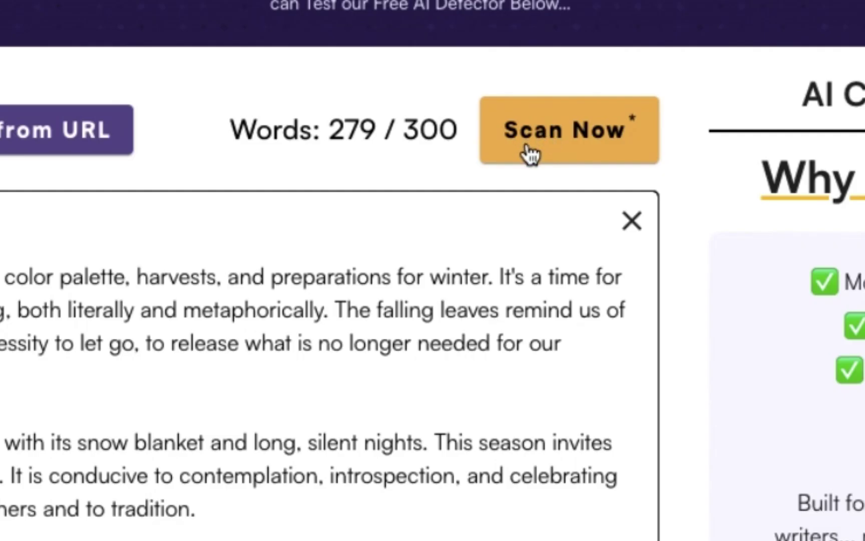
# Scan the original essay in Originality.ai, review its AI Detection Score and dismiss the sign-up prompt.
pyautogui.click(495, 203)
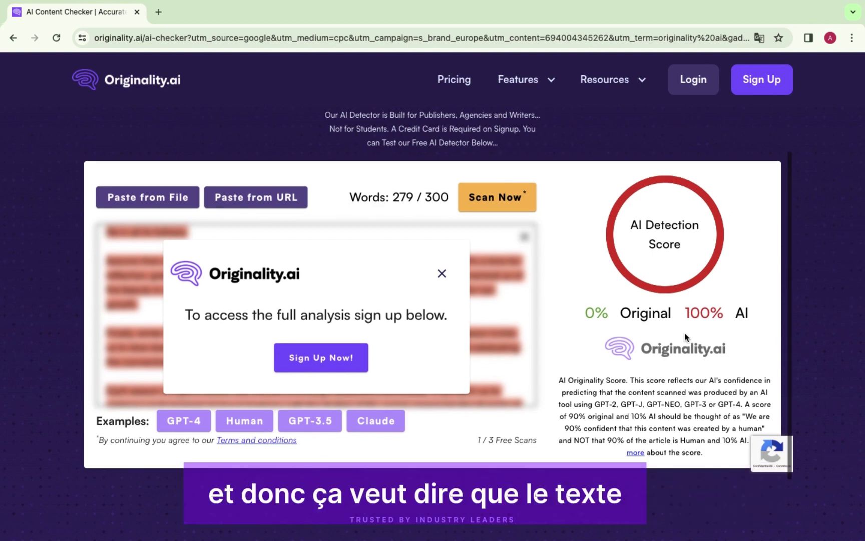
pyautogui.click(442, 273)
pyautogui.scroll(10, 462, 323)
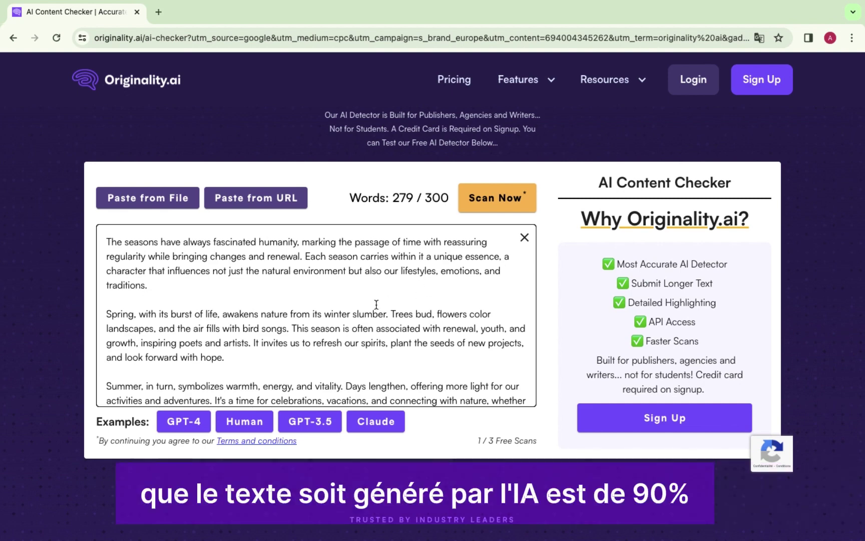
pyautogui.scroll(-5, 401, 308)
pyautogui.scroll(5, 411, 309)
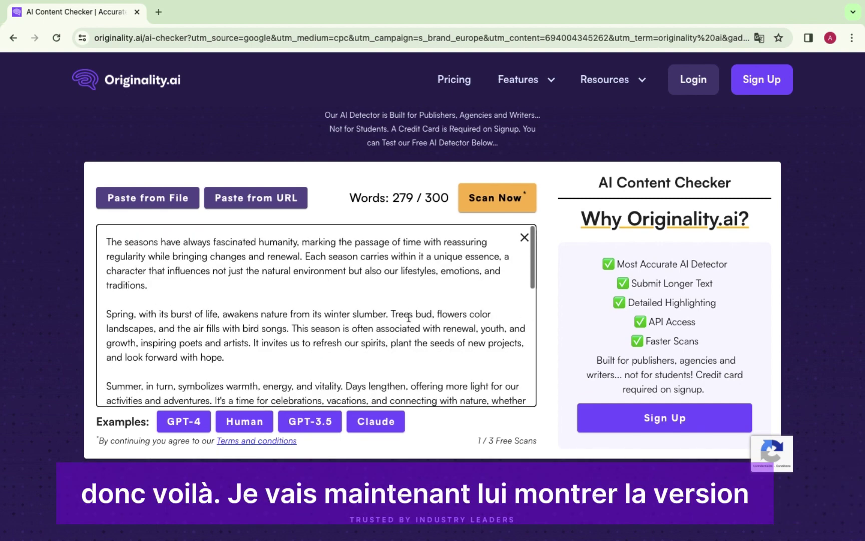
# Return to the browser profile with StealthWriter and copy the first humanized draft.
pyautogui.click(830, 38)
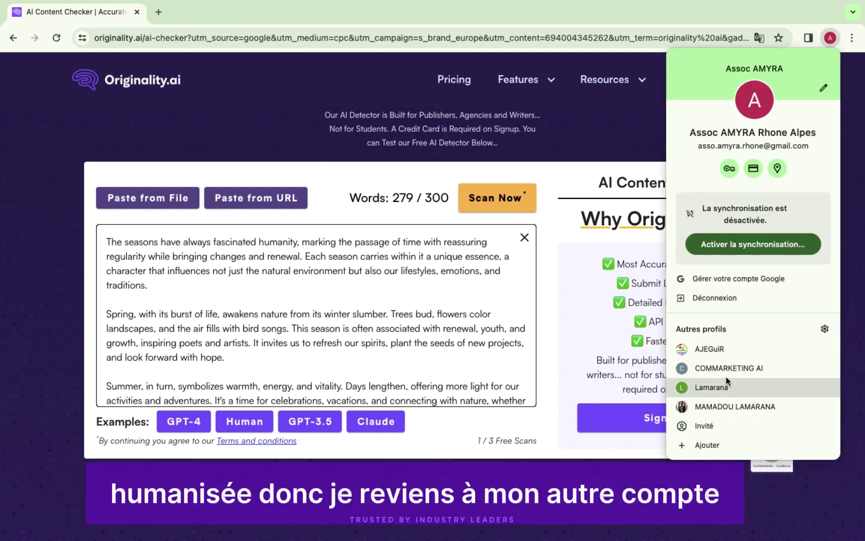
pyautogui.click(710, 349)
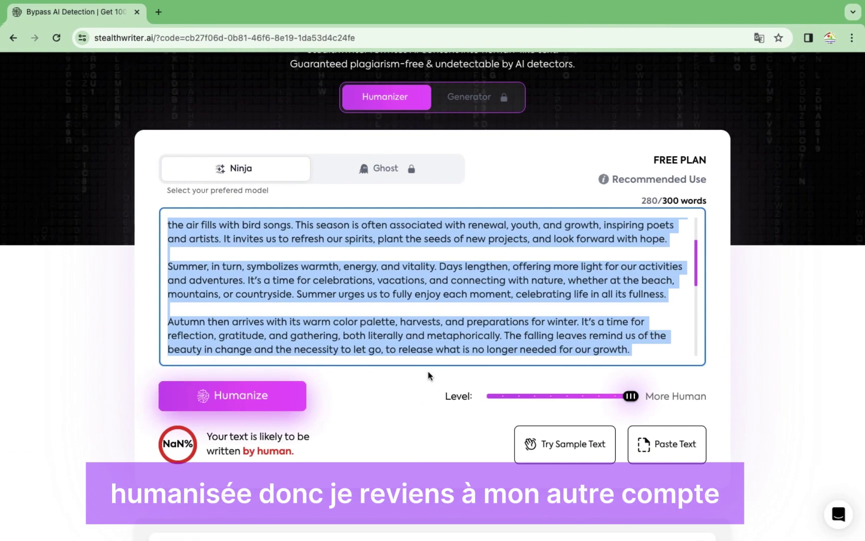
pyautogui.scroll(-6, 417, 411)
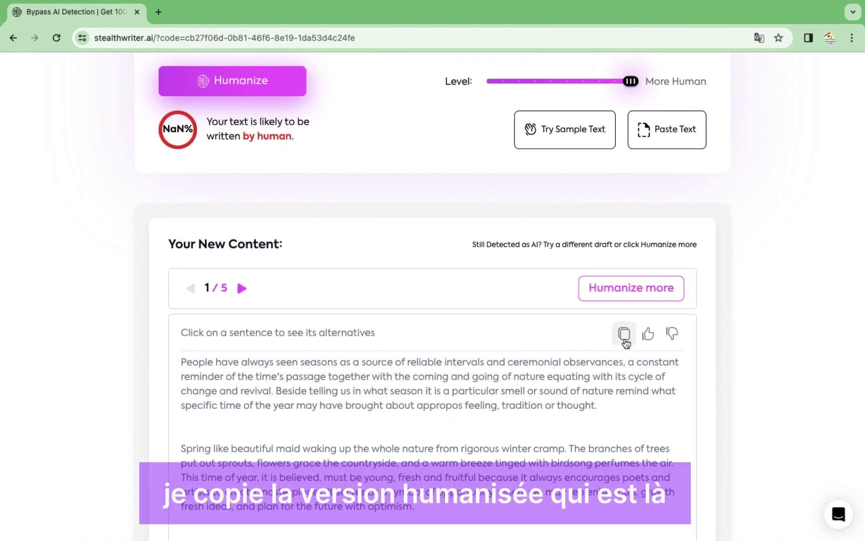
pyautogui.click(625, 339)
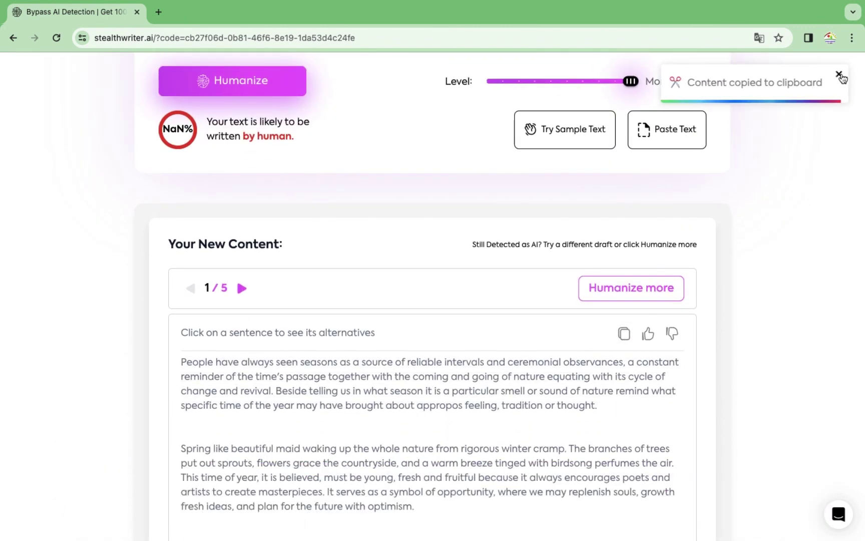
# Switch back to Originality.ai, replace the original essay with the humanized draft and delete its final winter paragraph to fit the 300-word limit.
pyautogui.click(832, 41)
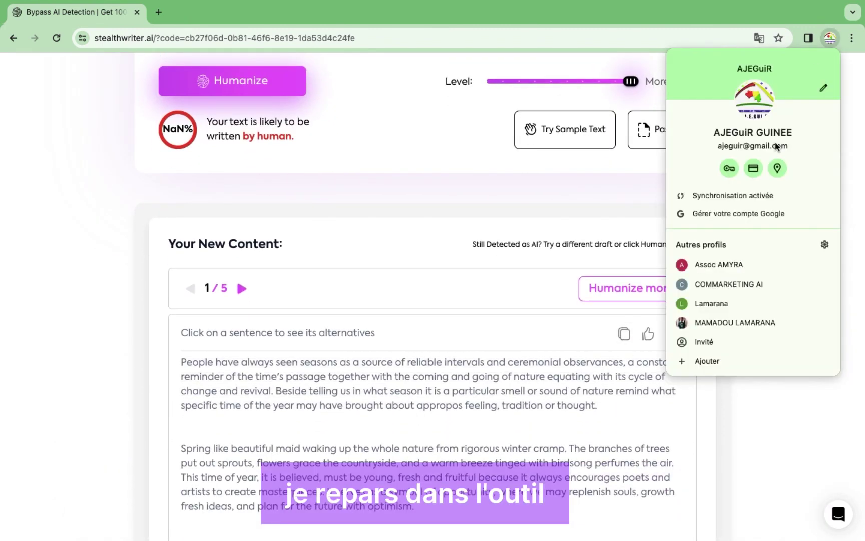
pyautogui.click(720, 270)
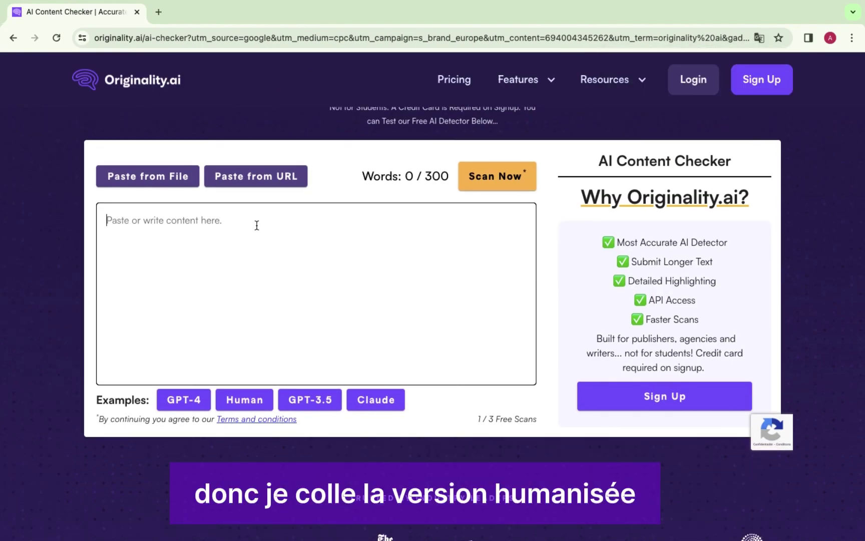
pyautogui.click(257, 225)
pyautogui.hotkey('ctrl', 'v')
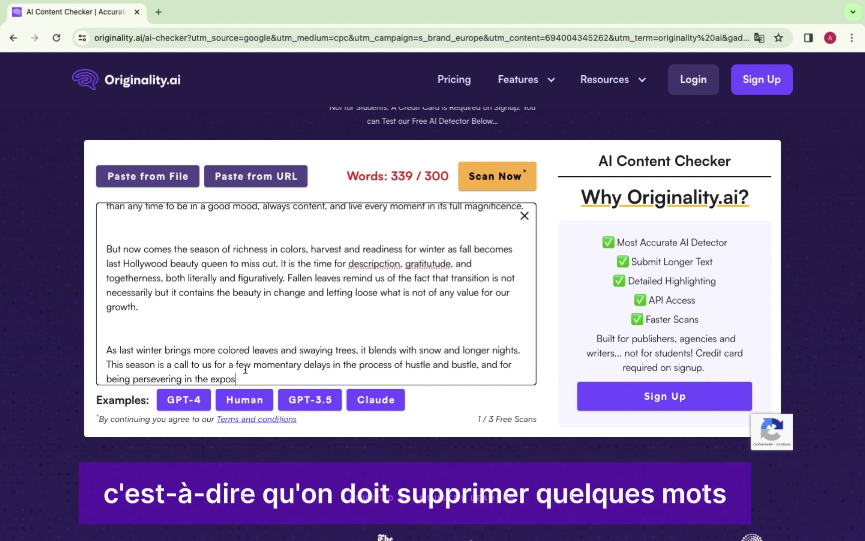
pyautogui.moveTo(241, 374); pyautogui.dragTo(108, 345)
pyautogui.press('BackSpace')
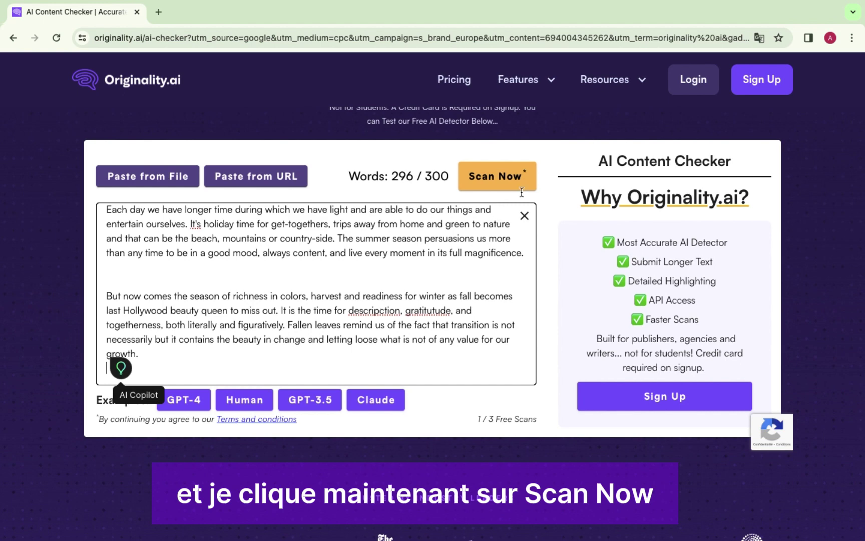
# Scan the trimmed humanized draft, review its AI Detection Score and close the sign-up prompt.
pyautogui.click(502, 176)
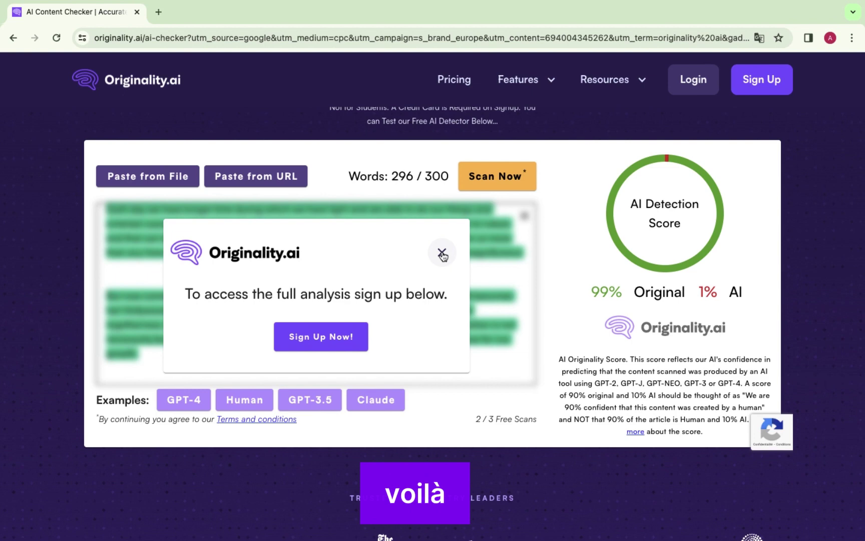
pyautogui.click(443, 256)
pyautogui.scroll(-1, 447, 262)
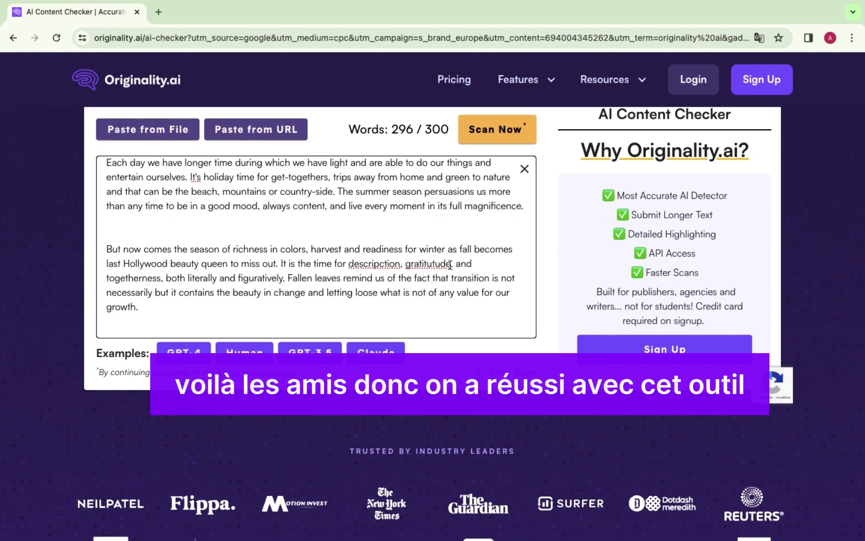